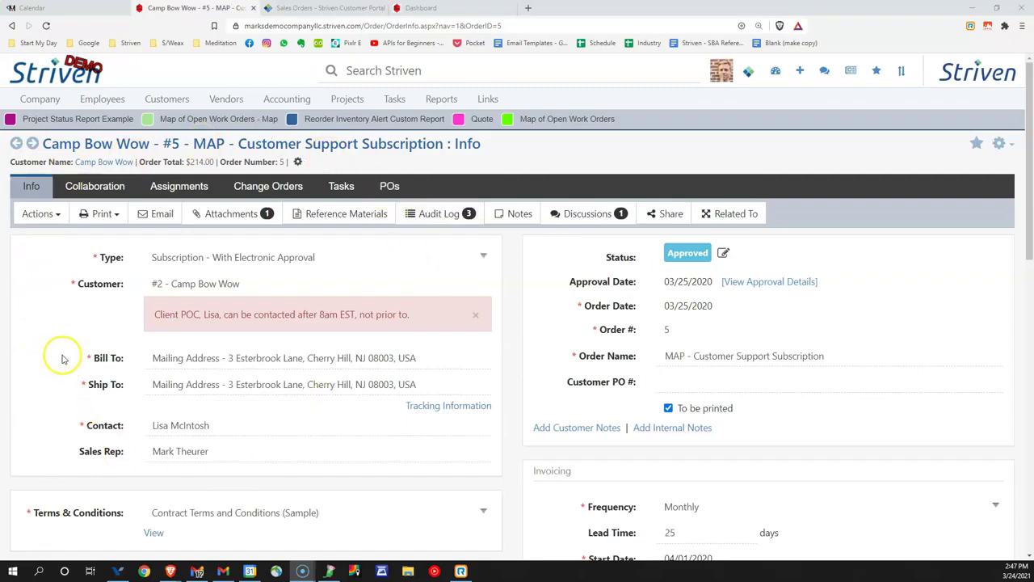
Review the Camp Bow Wow #5 order's tasks and approved POs, ending on its single Foreman assignment
scroll(62, 358, down, 7)
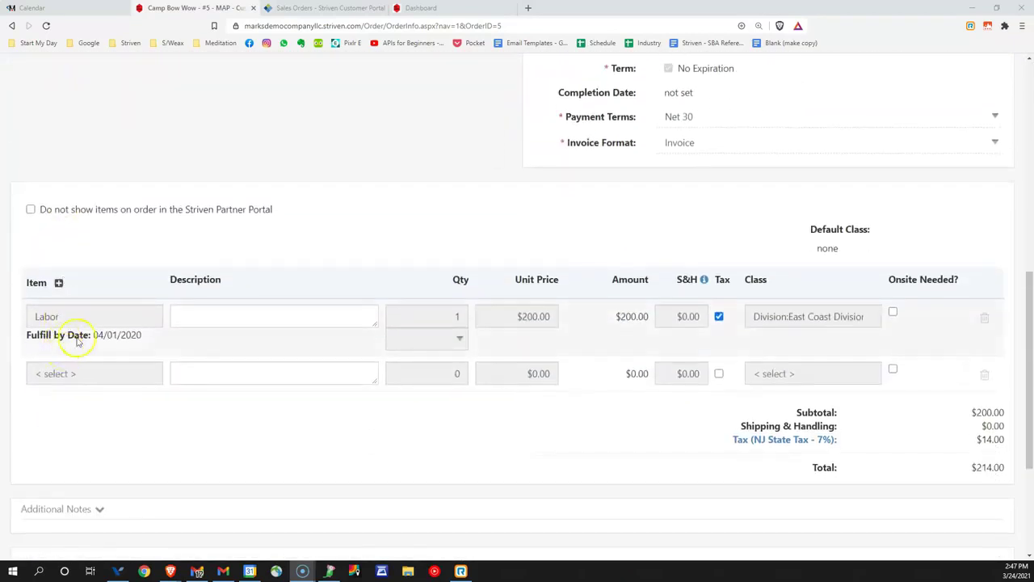
scroll(215, 429, down, 3)
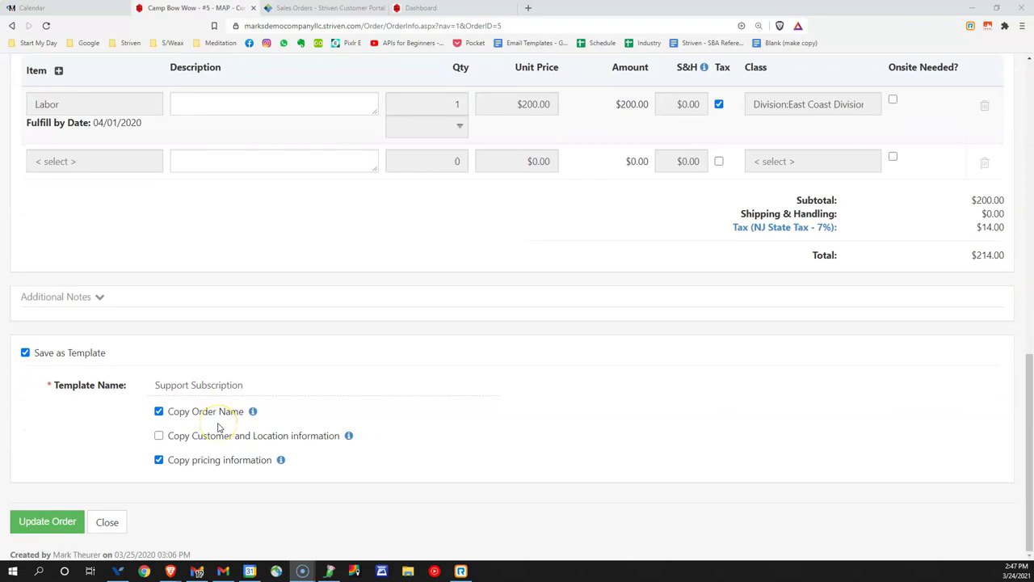
scroll(217, 428, up, 10)
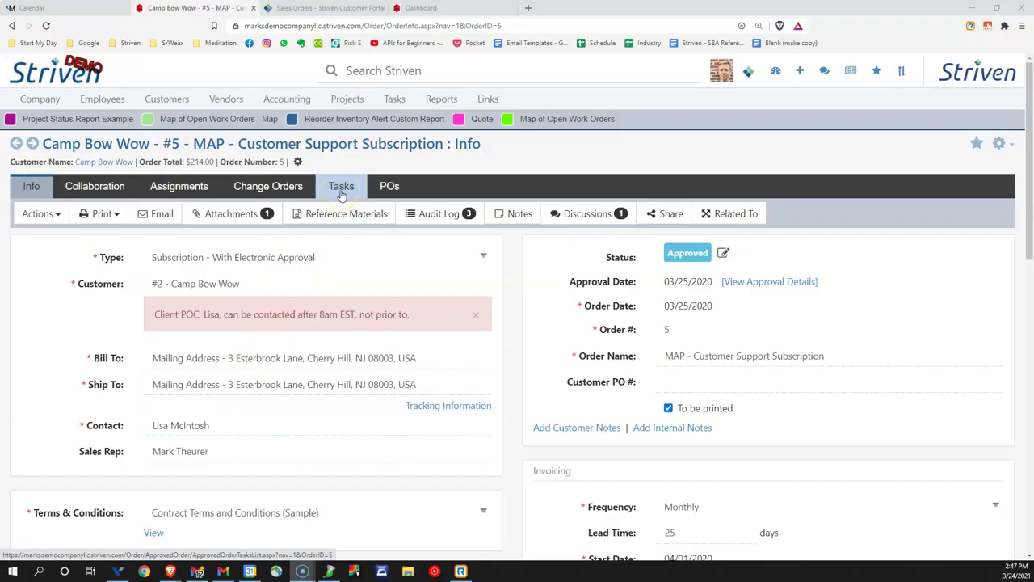
click(340, 193)
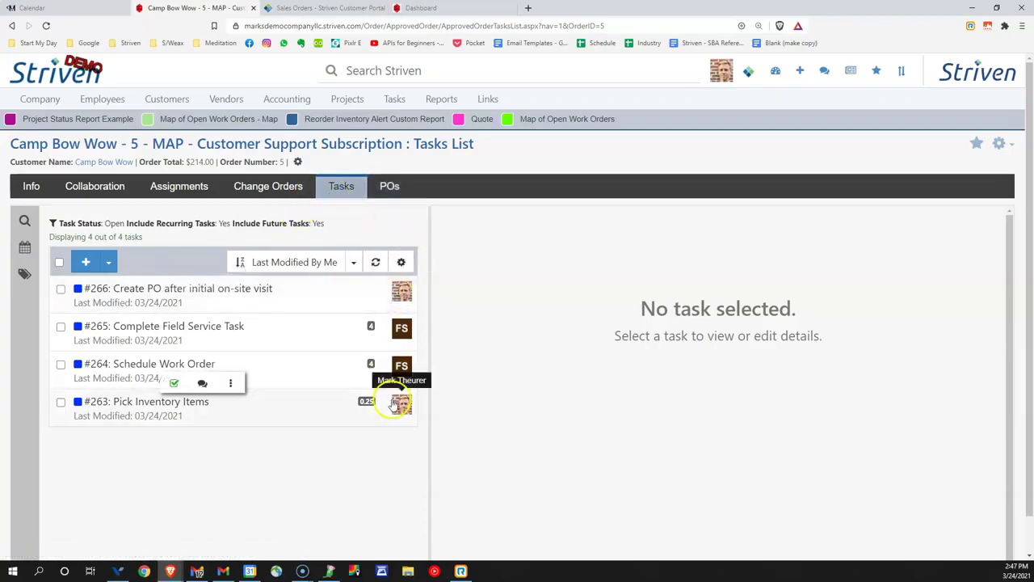
click(392, 186)
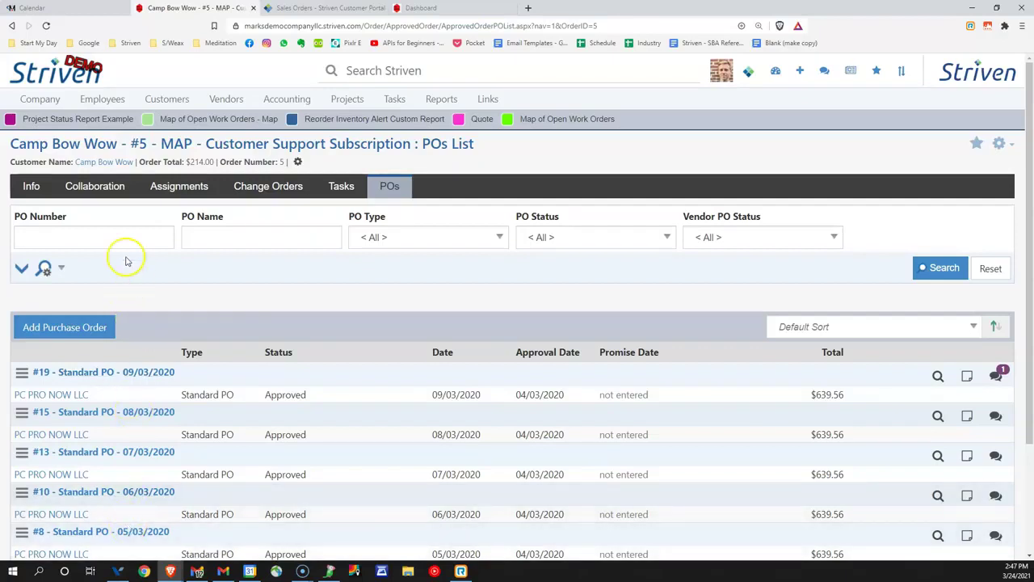
click(179, 187)
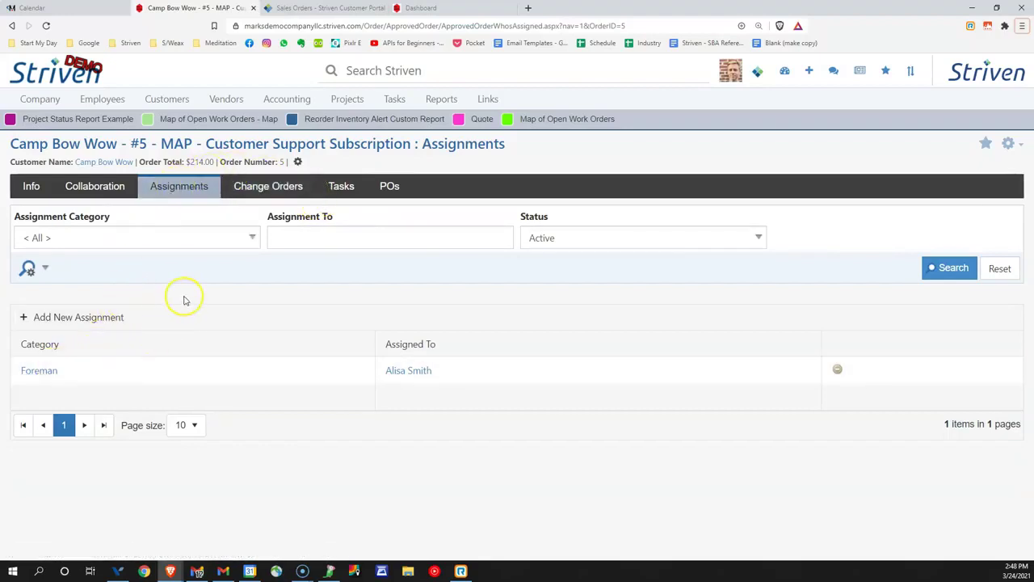
Open task #263 Pick Inventory Items from the order's task list and scroll to its Discussions
click(335, 187)
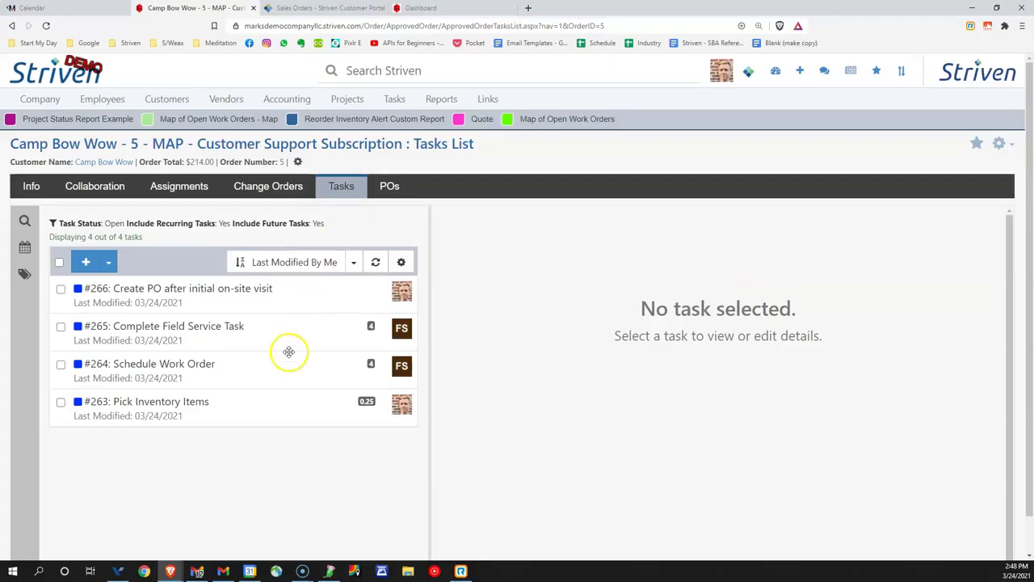
mouse_move(260, 402)
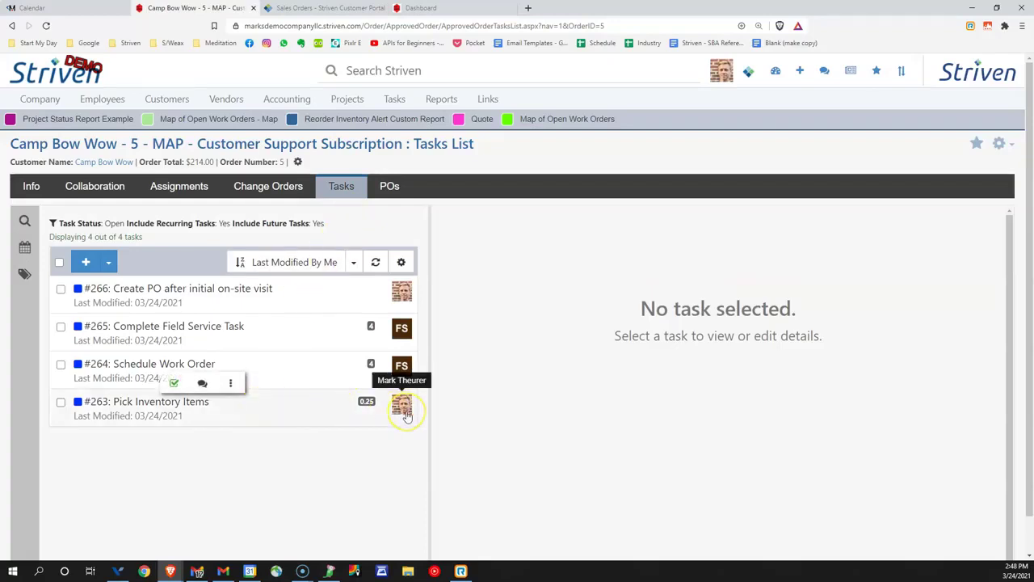
click(313, 413)
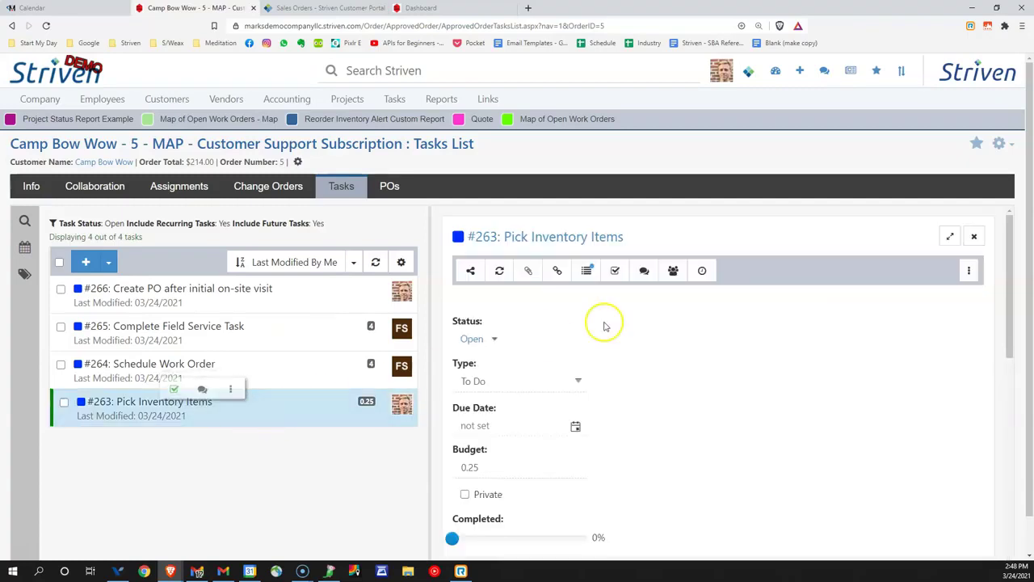
scroll(683, 363, down, 2)
scroll(682, 363, down, 5)
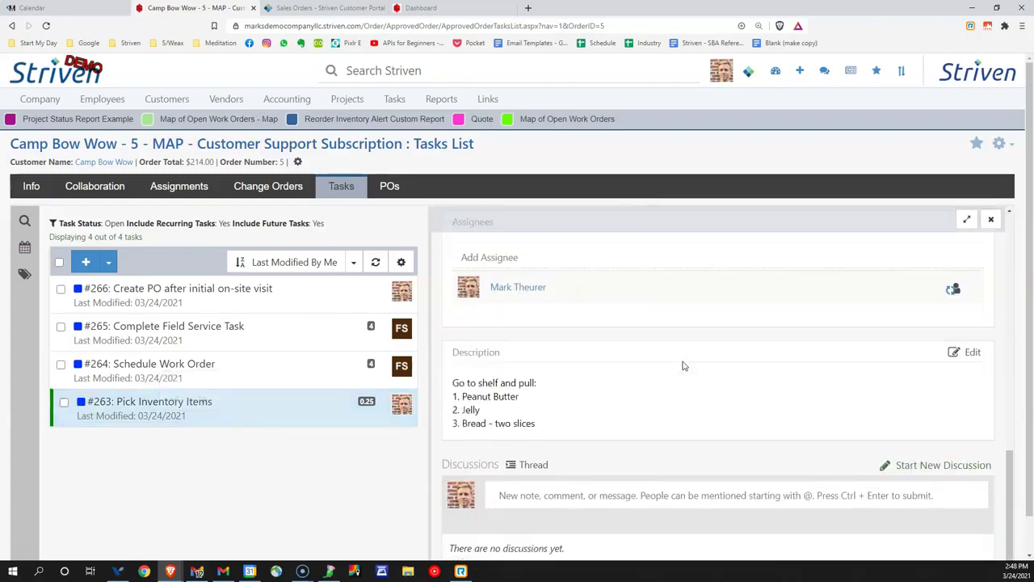
Post the comment 'need this done ASAP' in task #263's Discussions
click(534, 499)
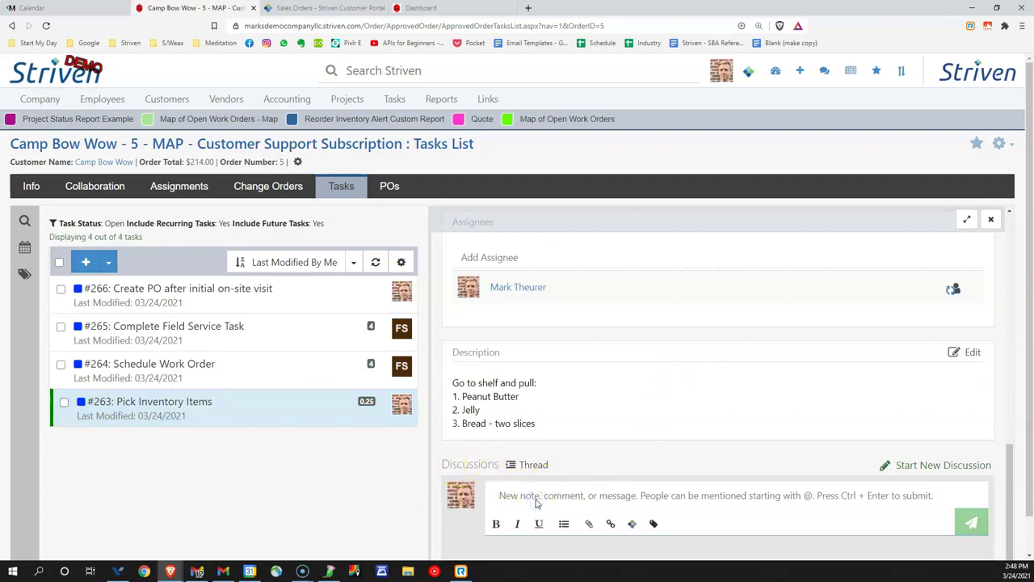
text(r)
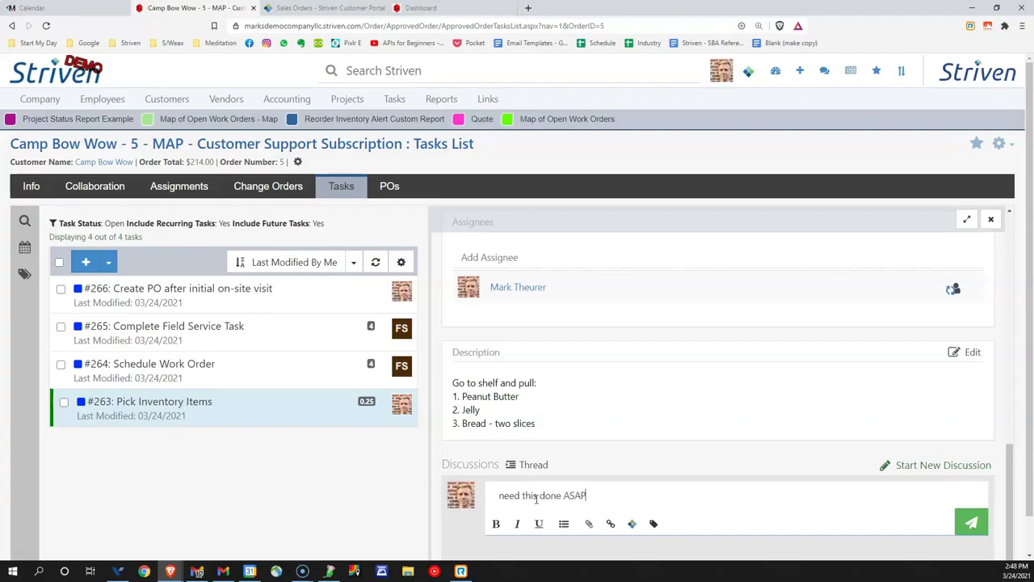
click(969, 521)
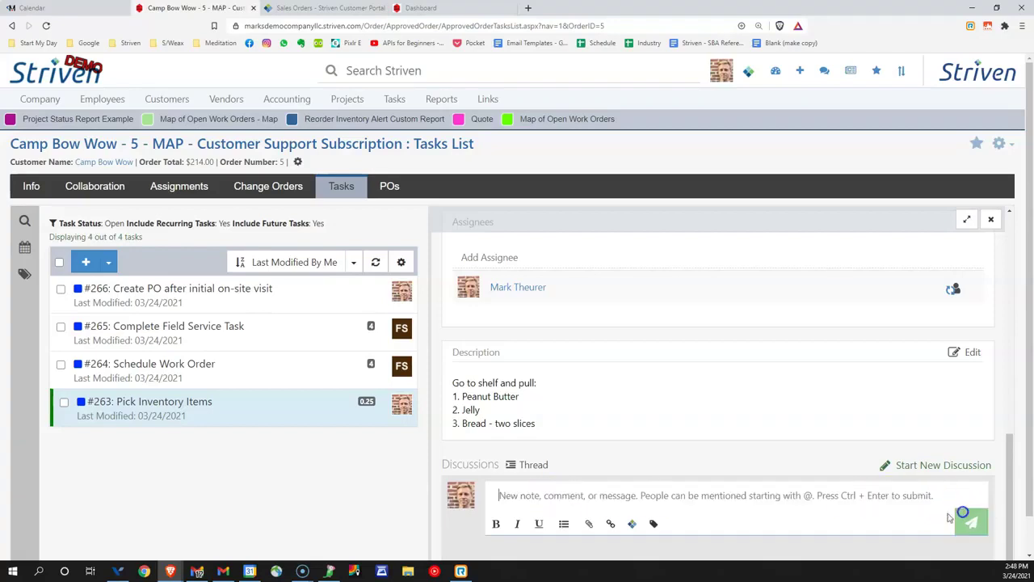
scroll(755, 462, down, 1)
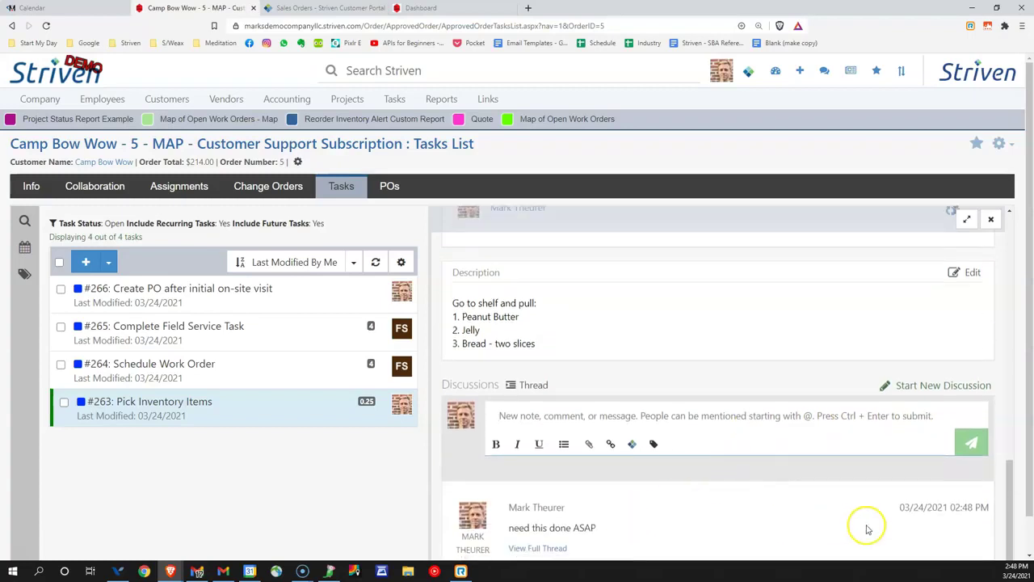
drag(900, 507, 989, 506)
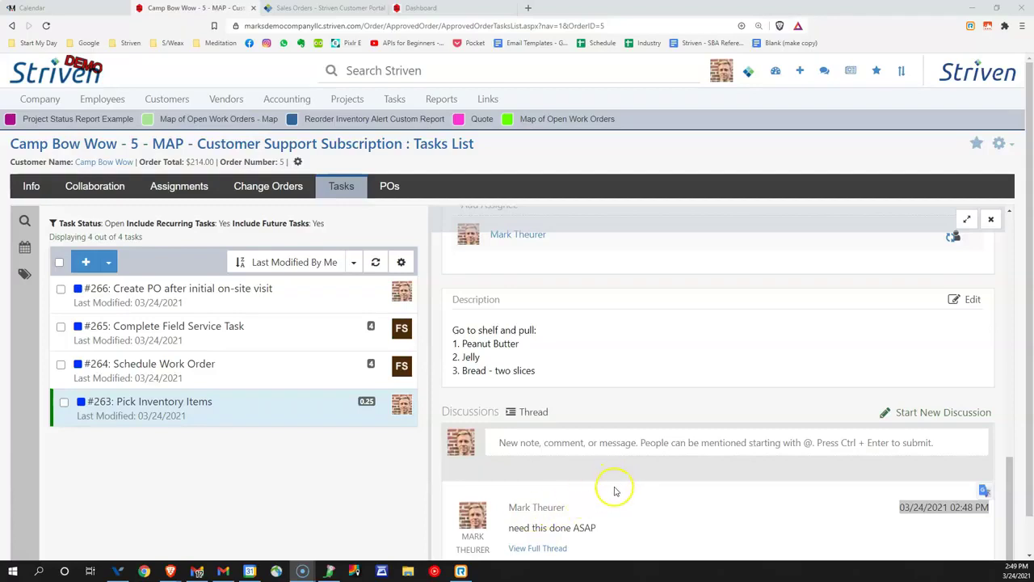
scroll(626, 441, up, 10)
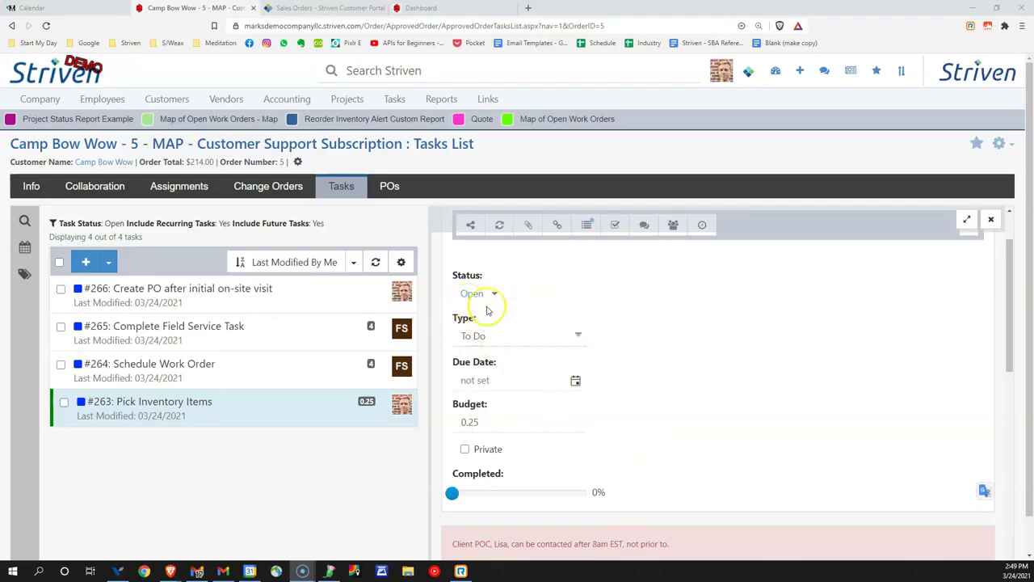
scroll(703, 422, down, 5)
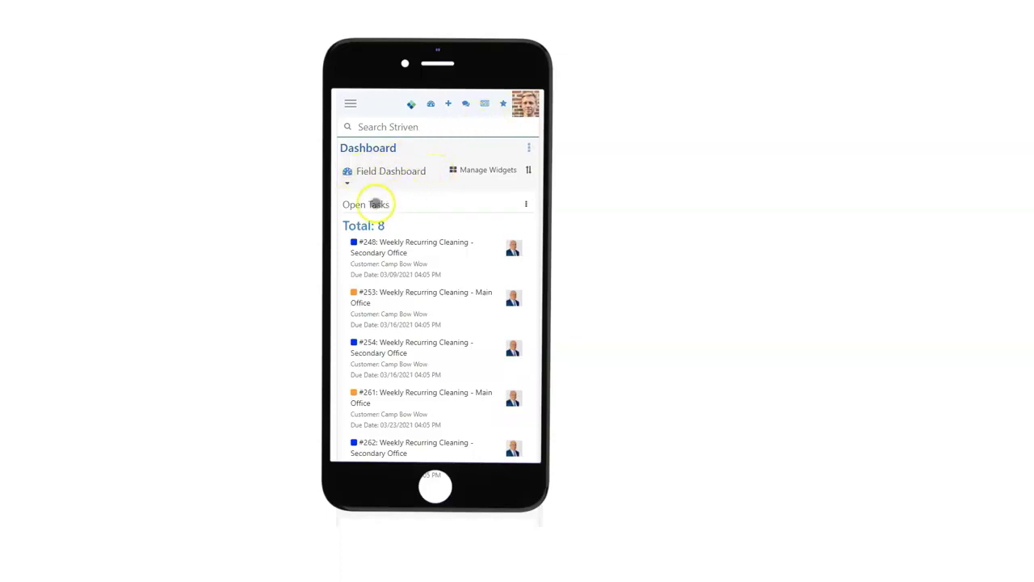
Toggle the Open and Completed Tasks widgets, leave Open Tasks (8) expanded, and open task #248
click(370, 206)
click(383, 236)
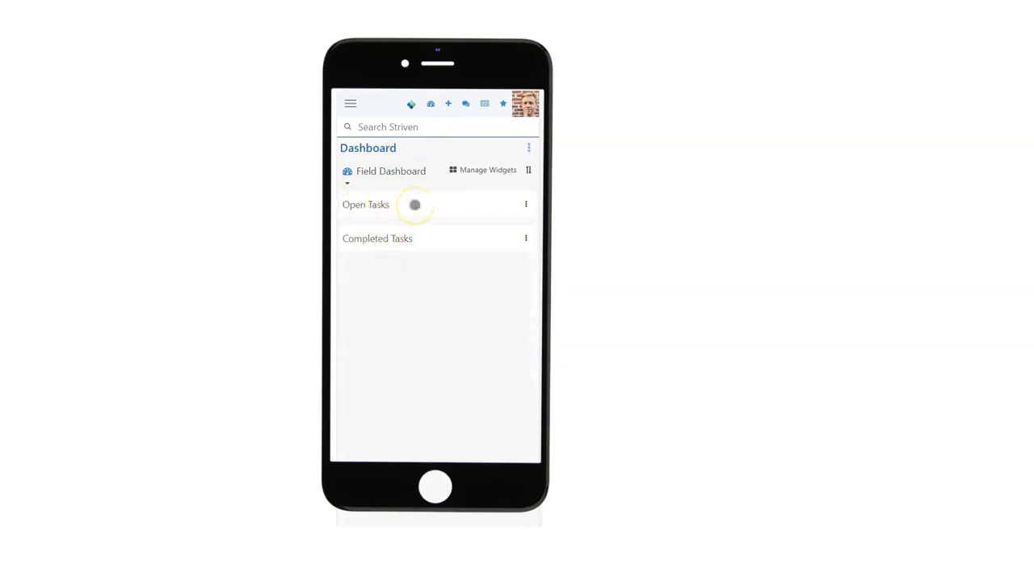
click(388, 207)
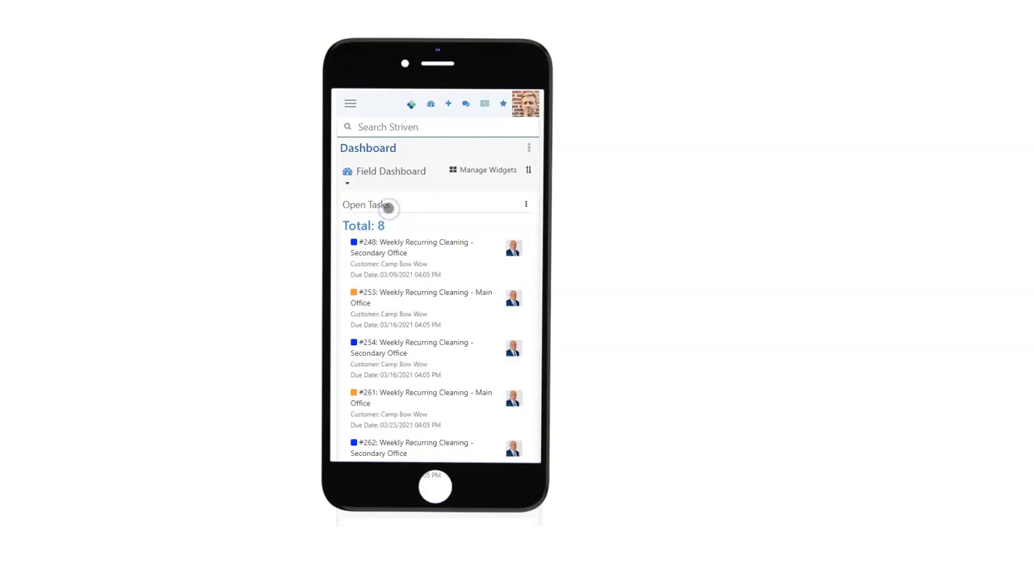
click(389, 206)
click(394, 237)
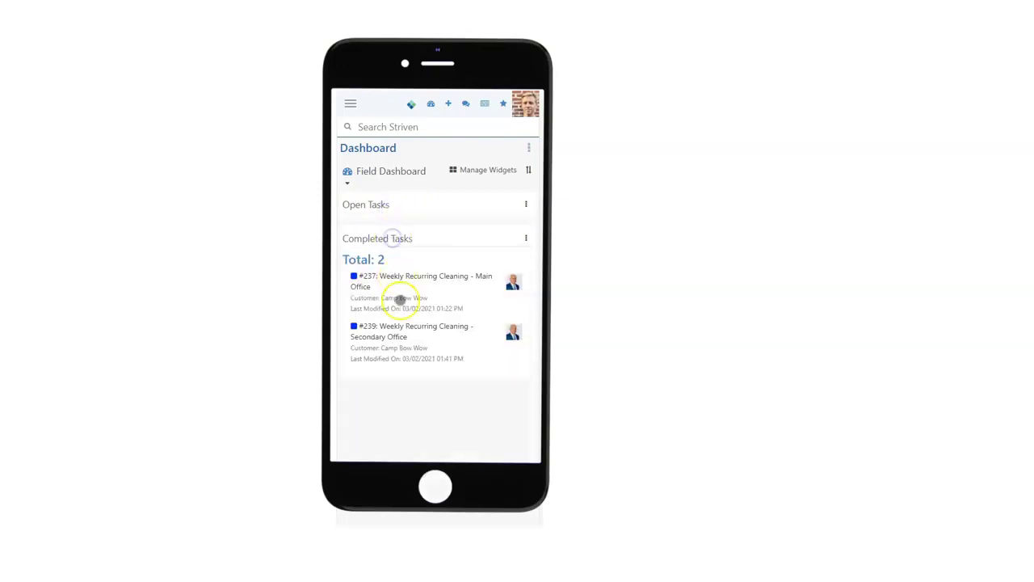
click(404, 239)
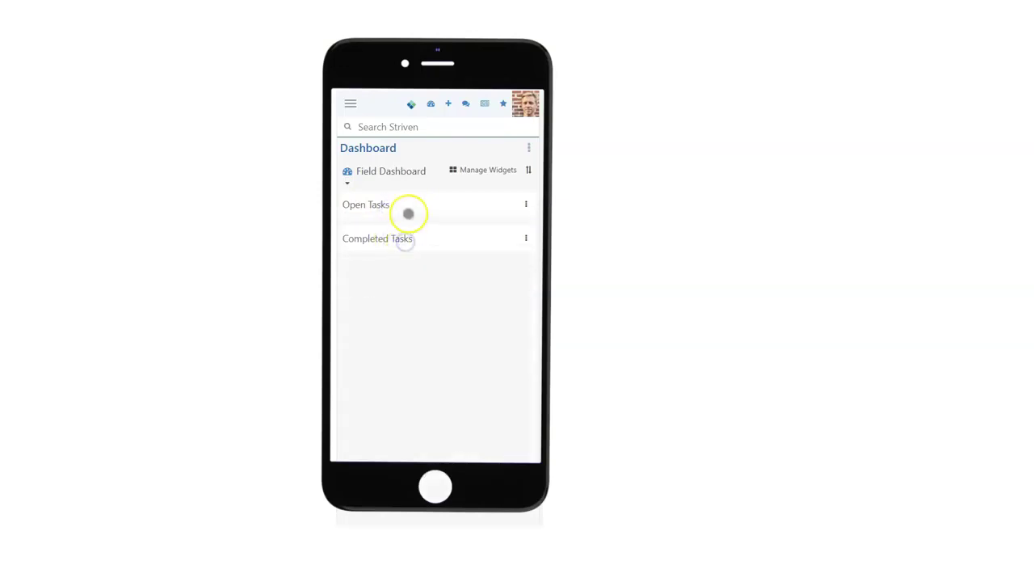
click(371, 207)
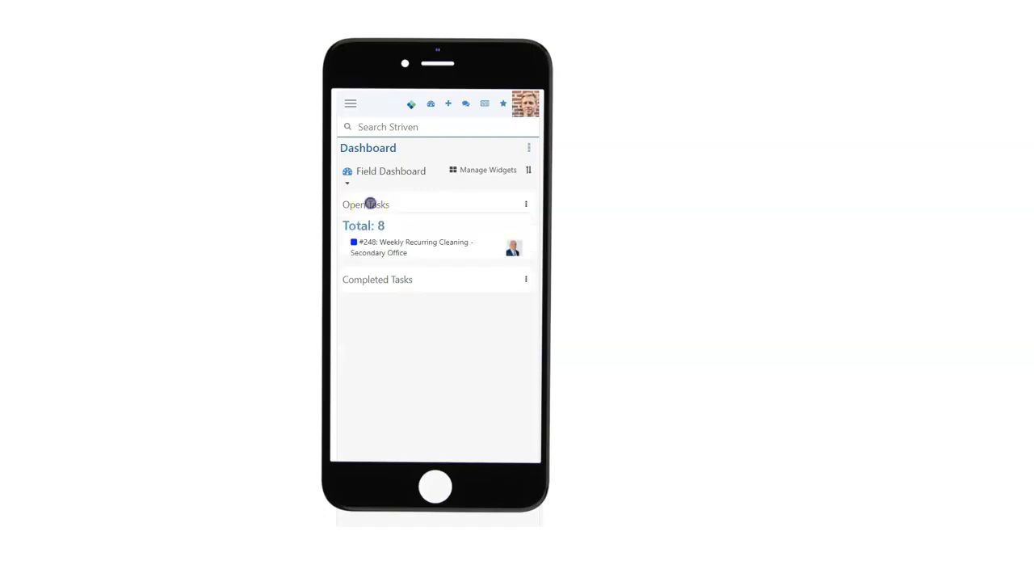
click(448, 252)
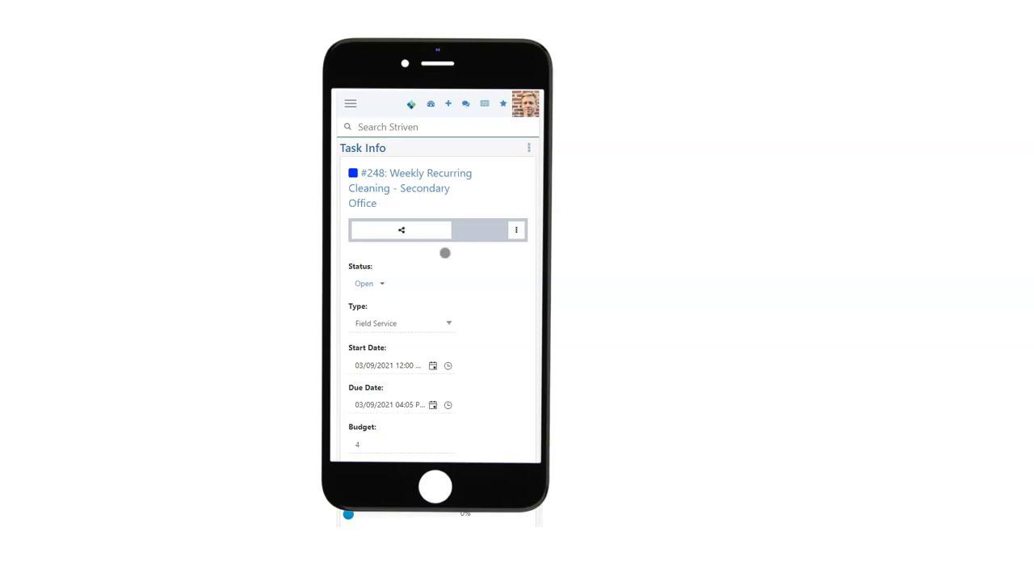
scroll(455, 305, down, 1)
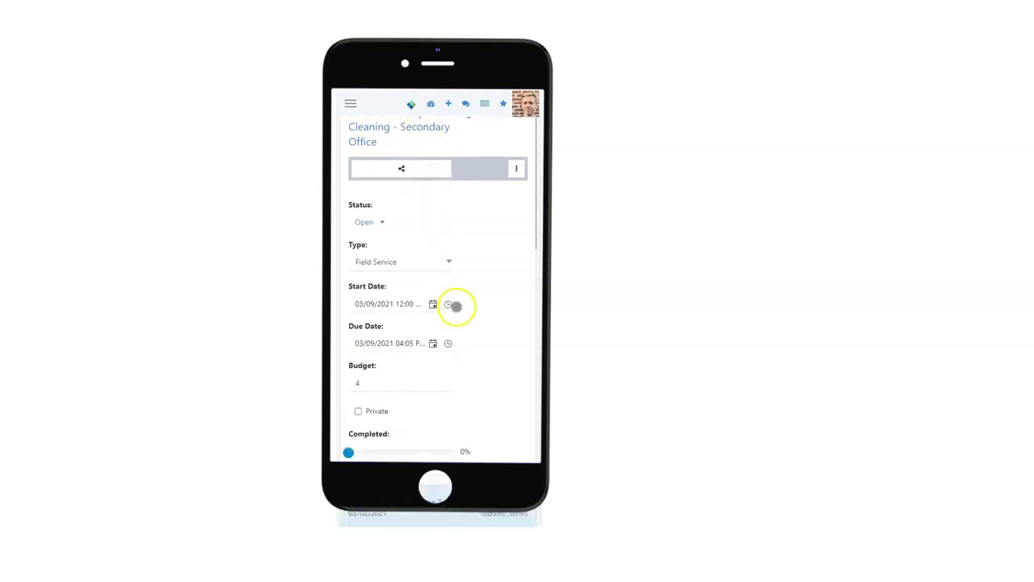
scroll(456, 305, down, 1)
scroll(500, 266, down, 1)
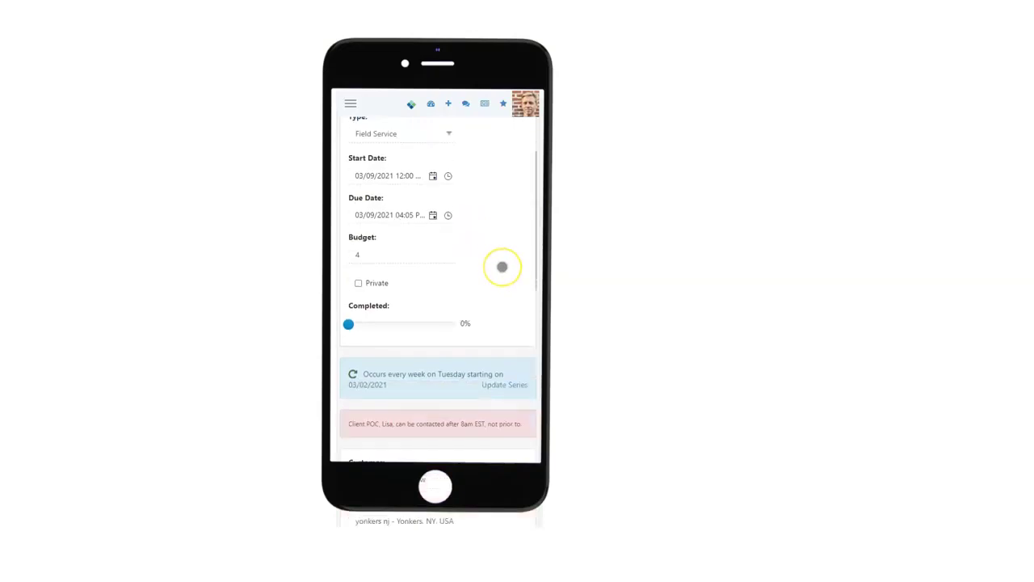
scroll(501, 267, down, 2)
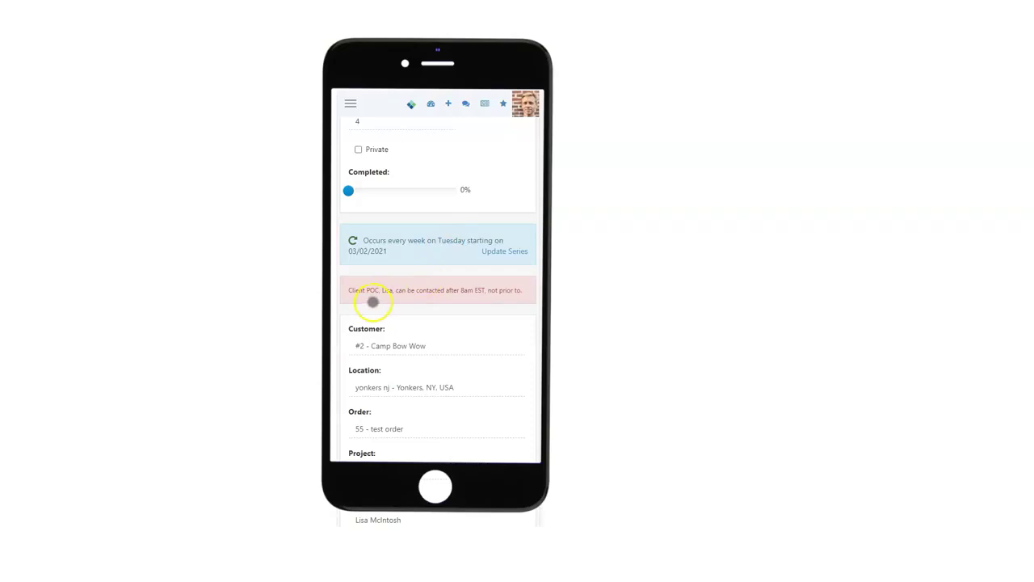
scroll(460, 369, down, 2)
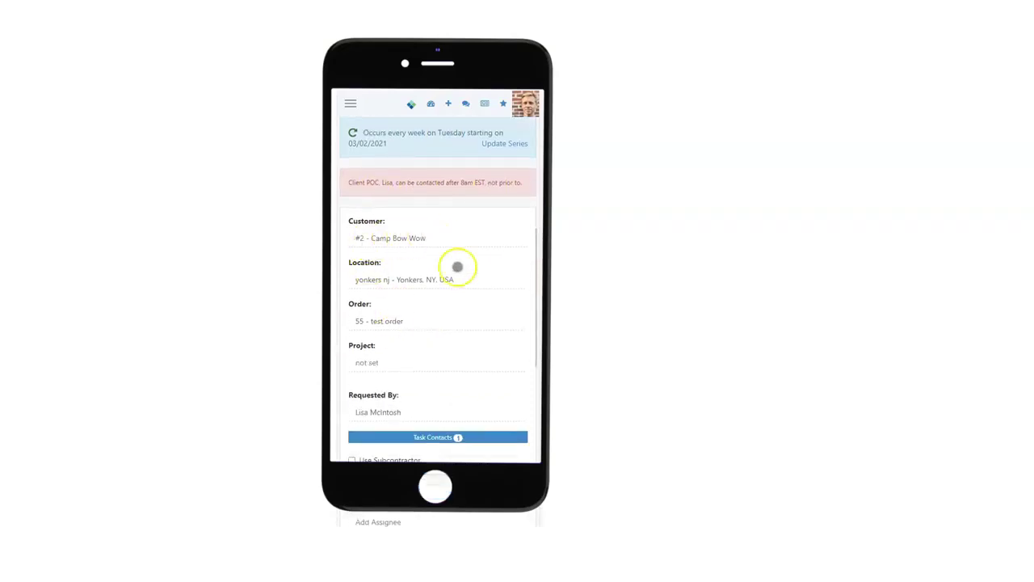
Expand the task's Custom Fields to show the mileage fields and click into the Discussions comment box
scroll(440, 399, down, 5)
scroll(440, 402, down, 3)
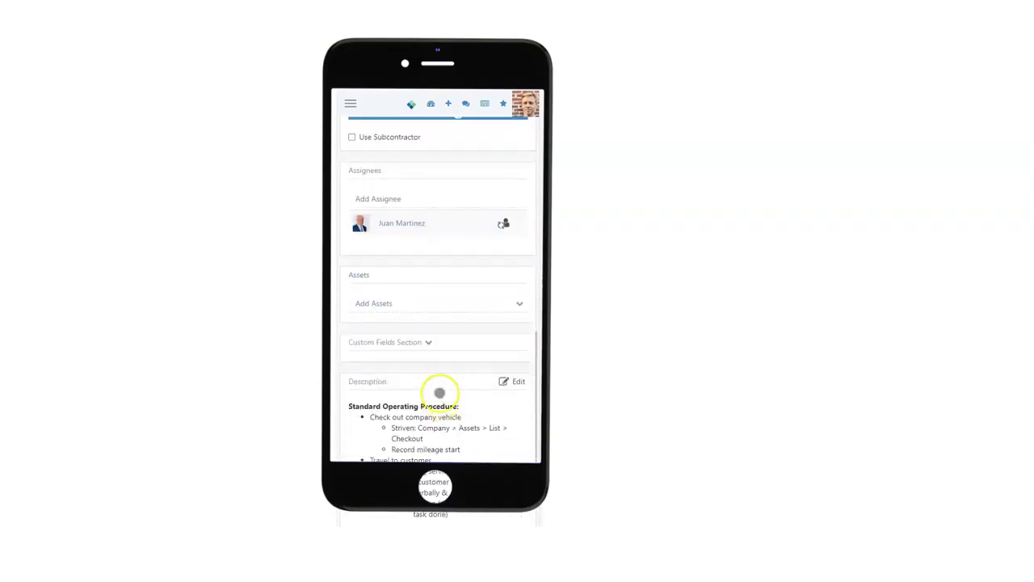
click(364, 342)
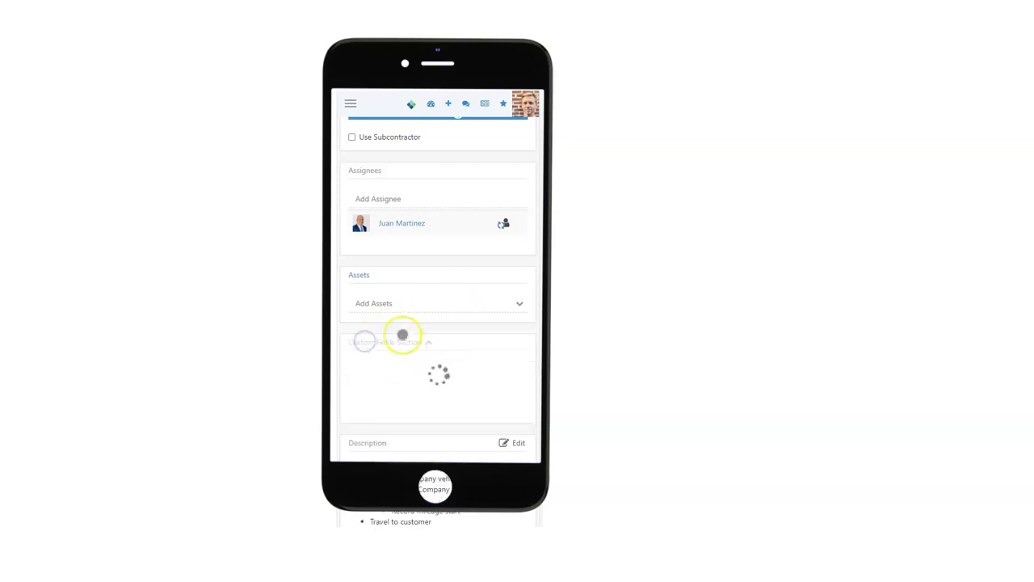
scroll(420, 376, down, 2)
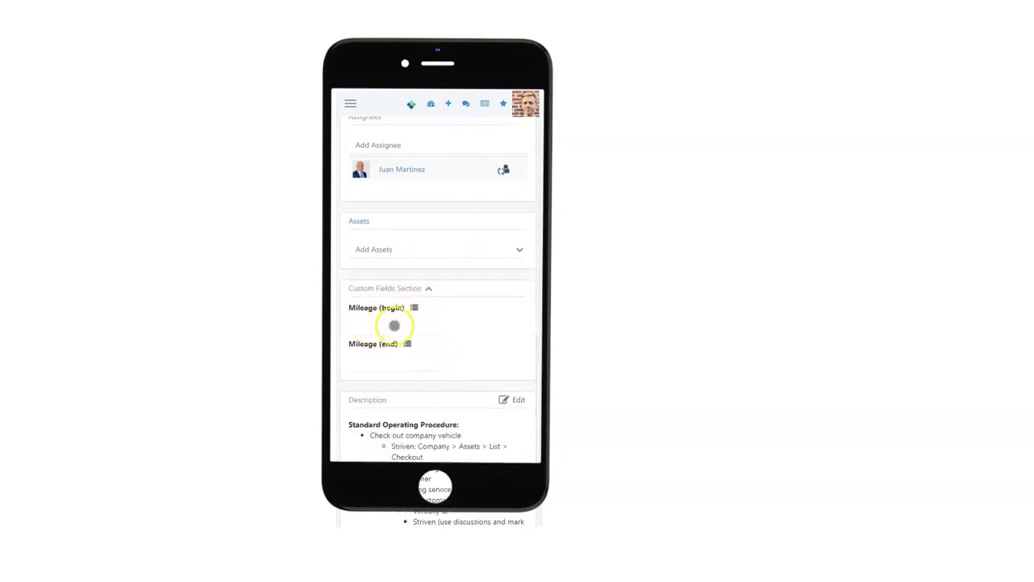
scroll(444, 351, down, 4)
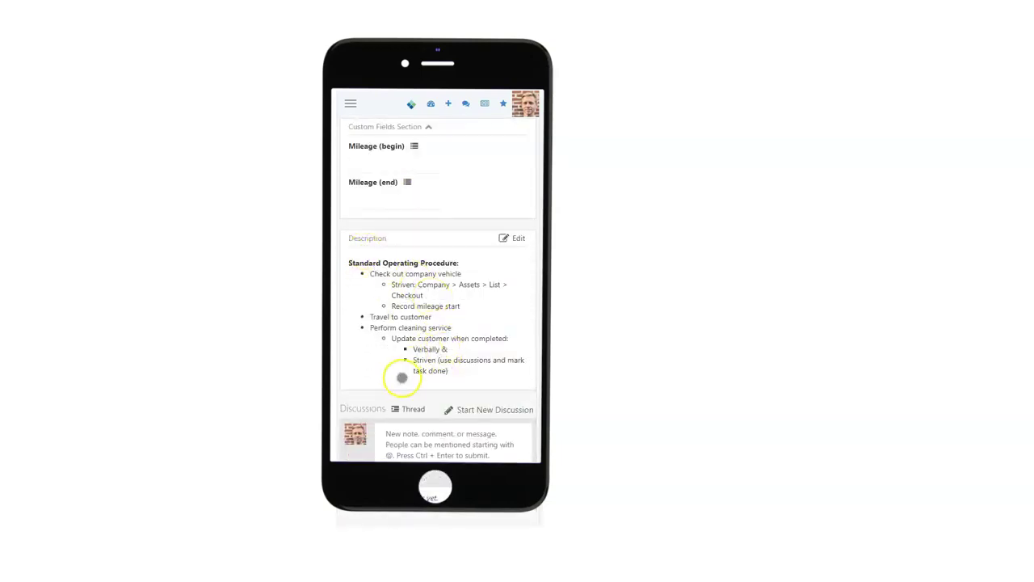
scroll(388, 378, down, 1)
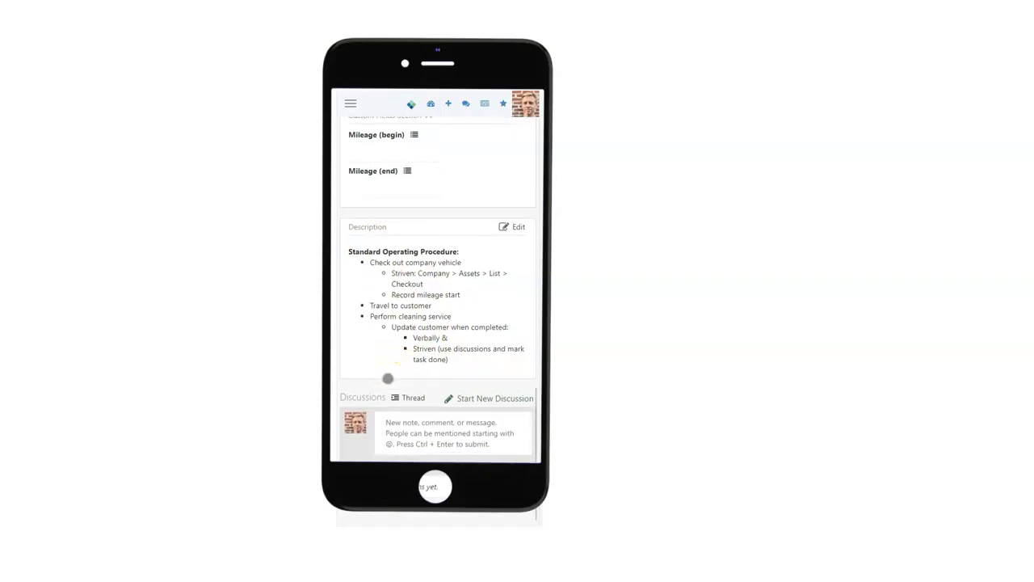
click(391, 419)
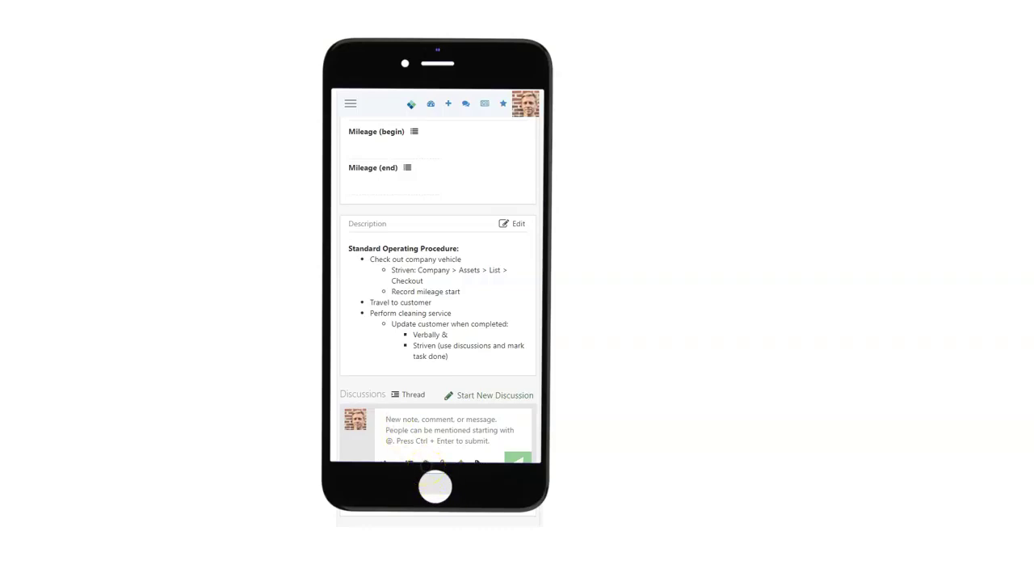
scroll(423, 472, down, 1)
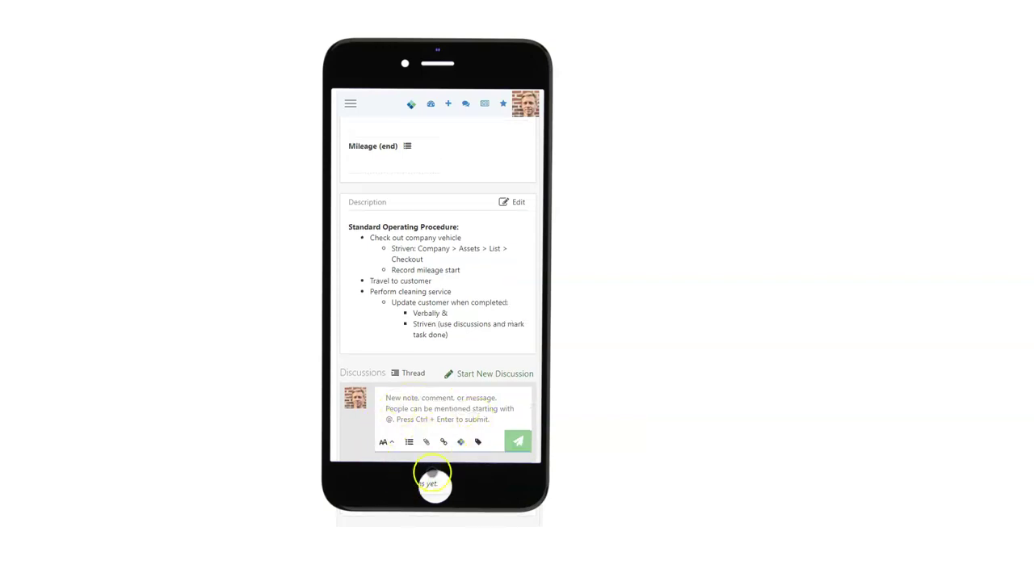
Open the linked 'MAP - Customer Support Subscription' sales order from the task's Order field
scroll(441, 465, up, 5)
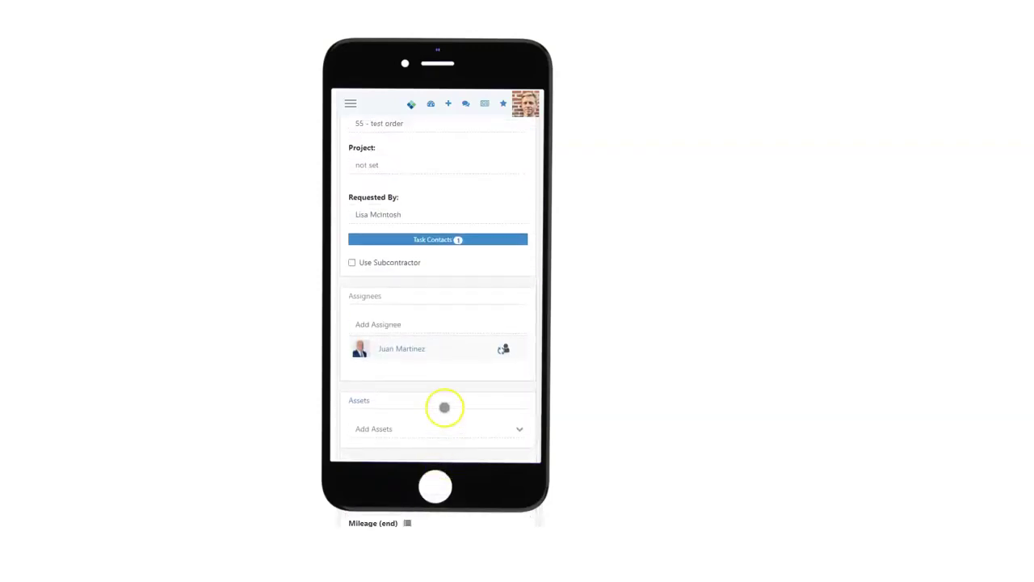
scroll(445, 406, up, 2)
scroll(444, 405, up, 2)
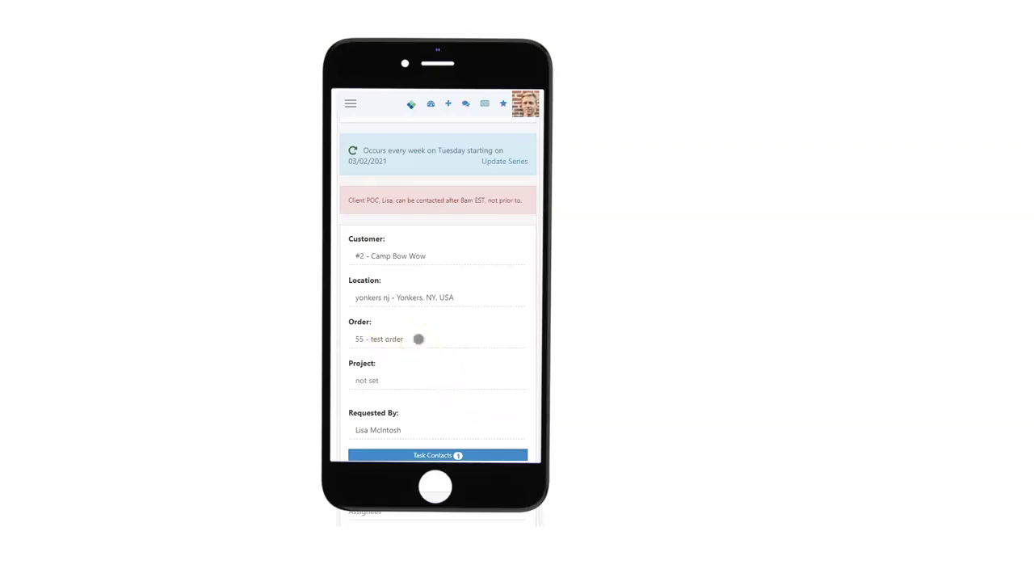
click(396, 340)
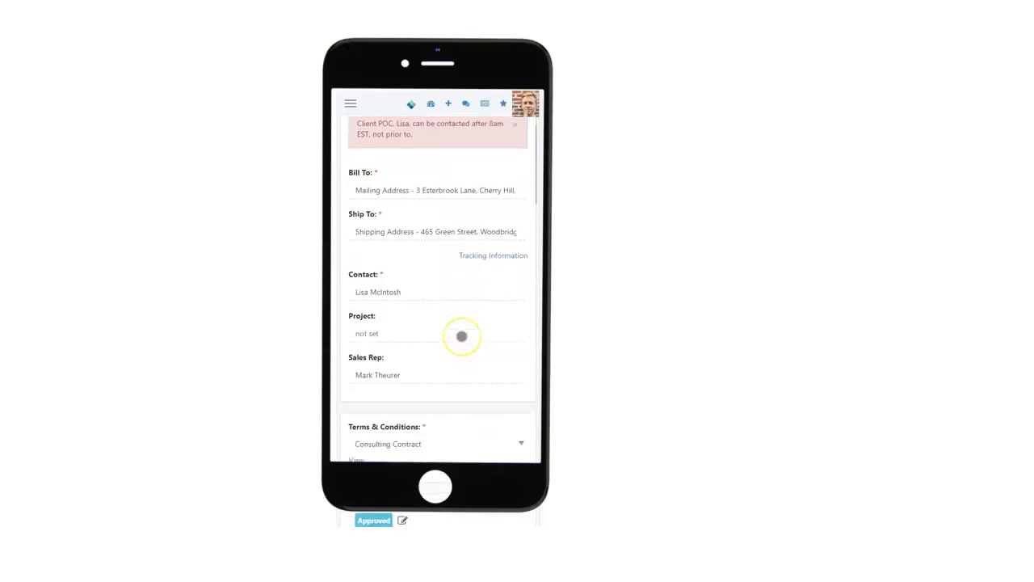
scroll(462, 335, down, 15)
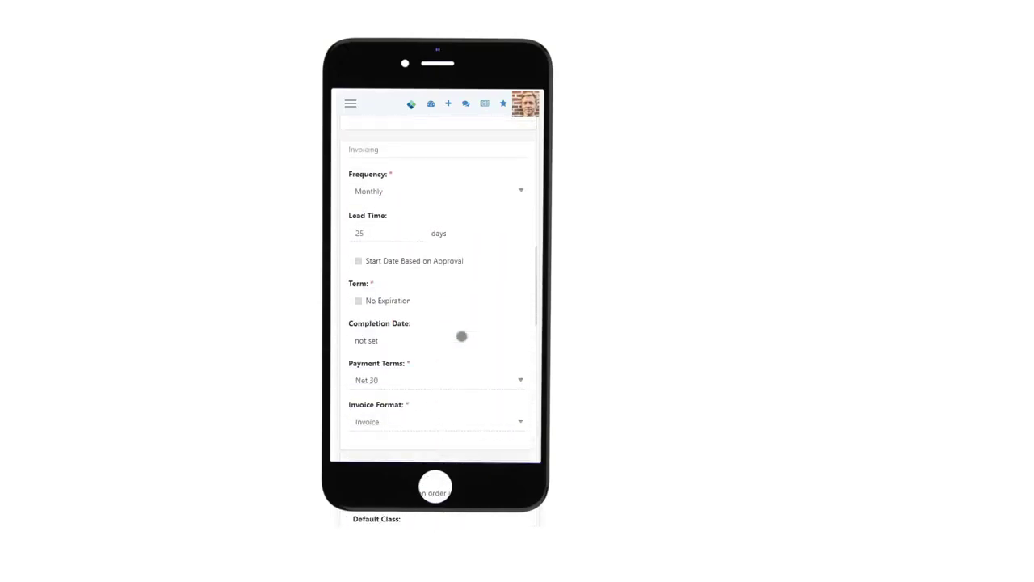
scroll(453, 342, down, 10)
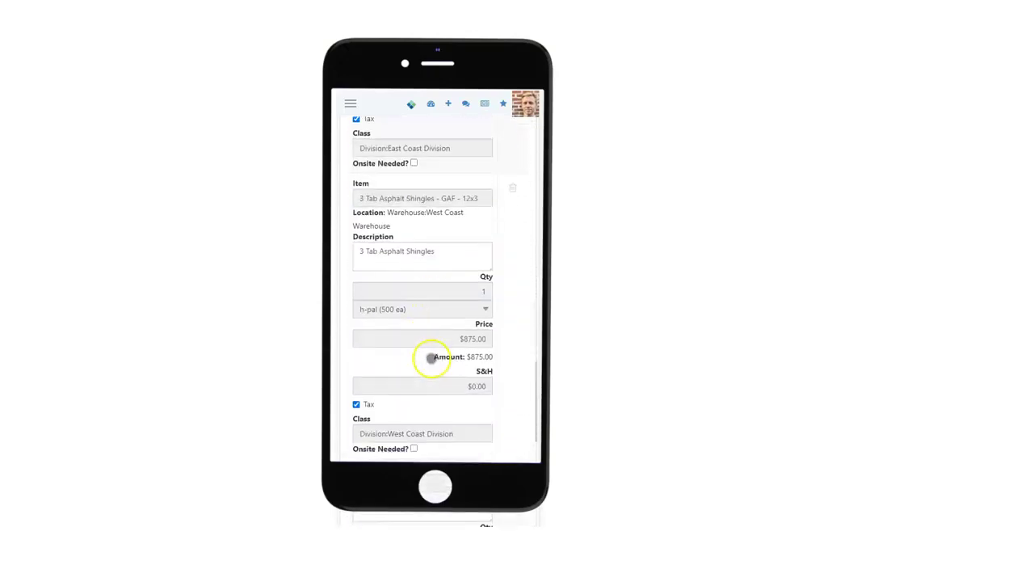
click(419, 380)
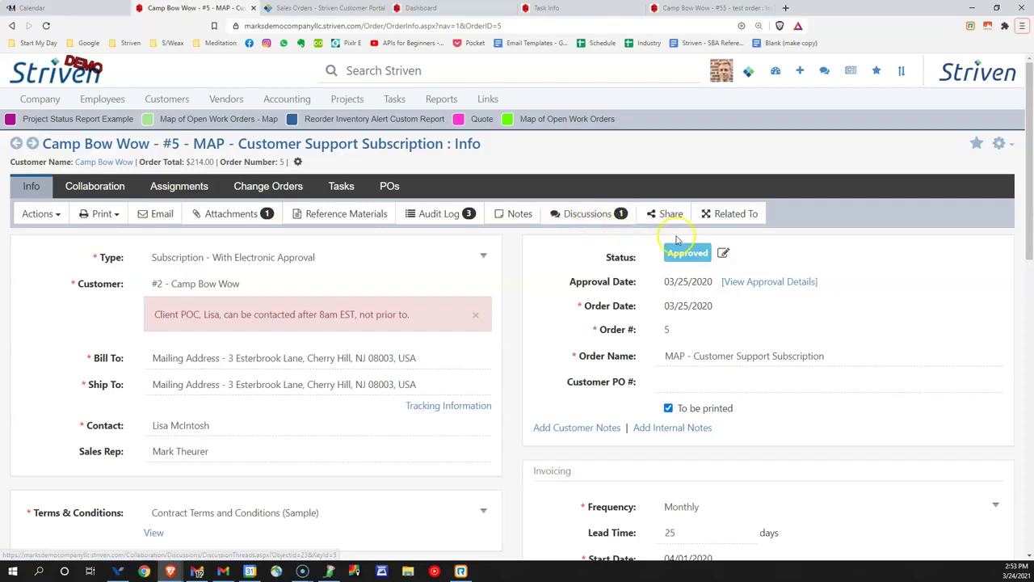
click(717, 223)
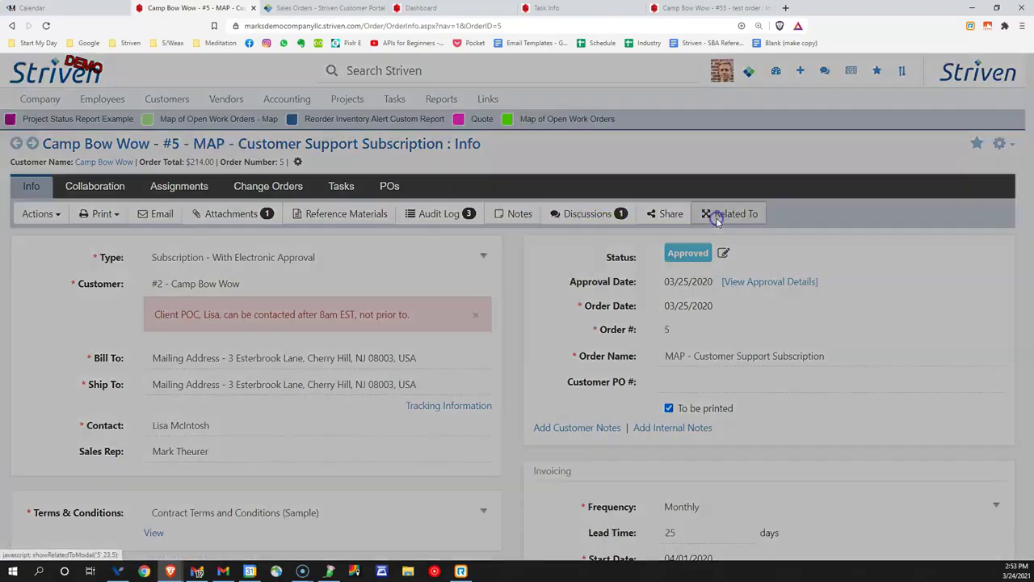
scroll(517, 242, down, 3)
scroll(509, 246, down, 1)
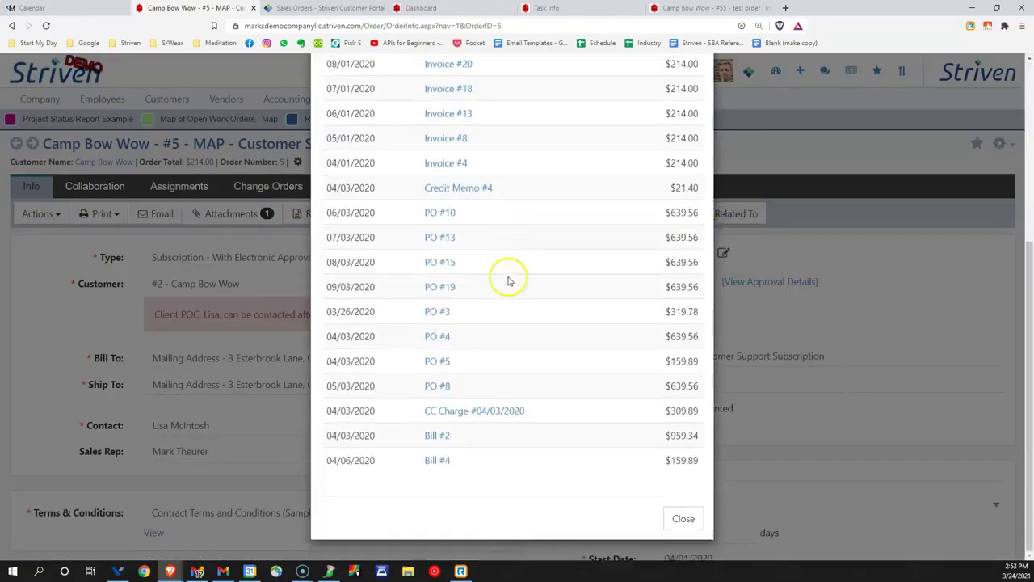
click(681, 518)
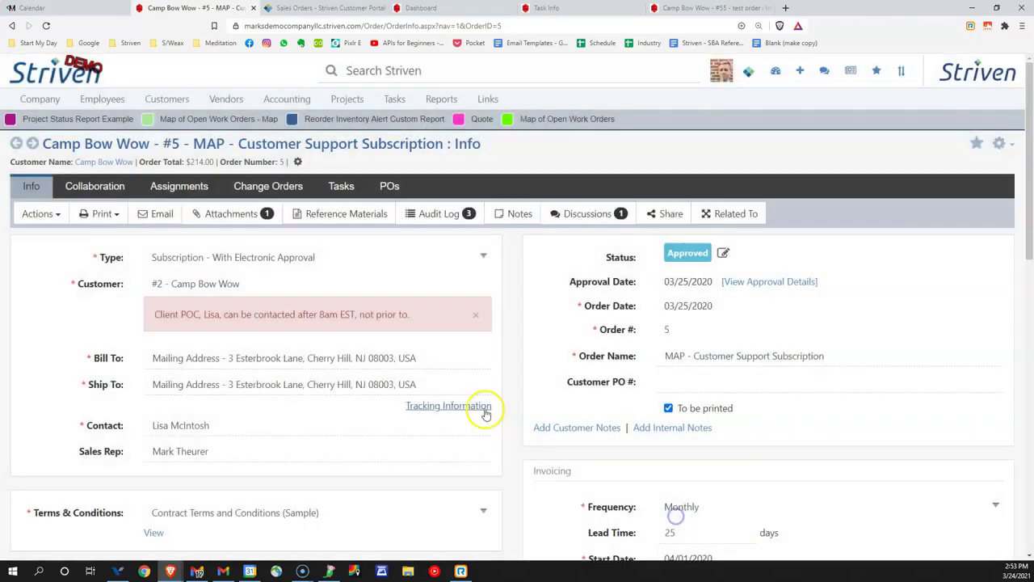
click(437, 223)
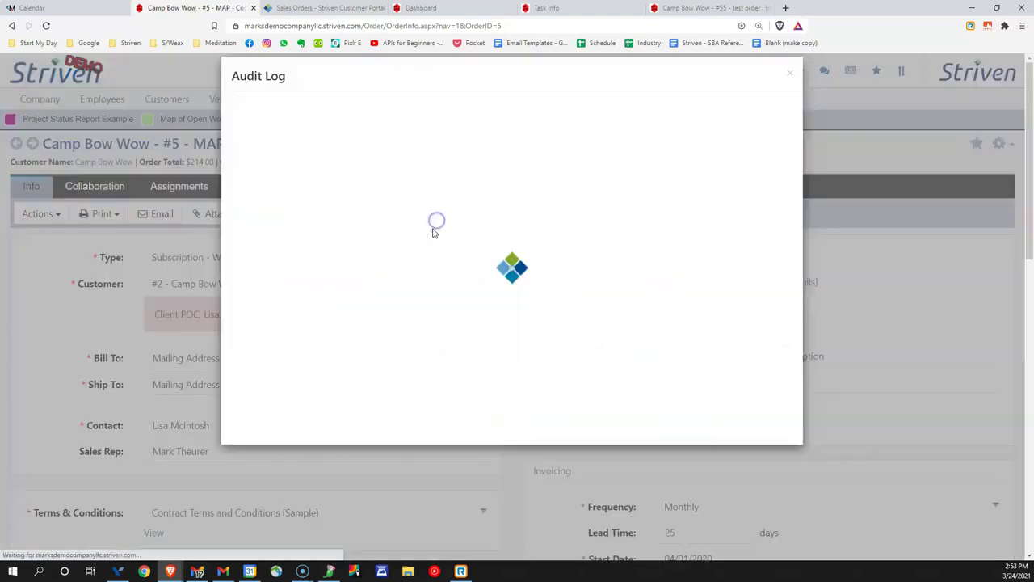
drag(321, 211, 393, 210)
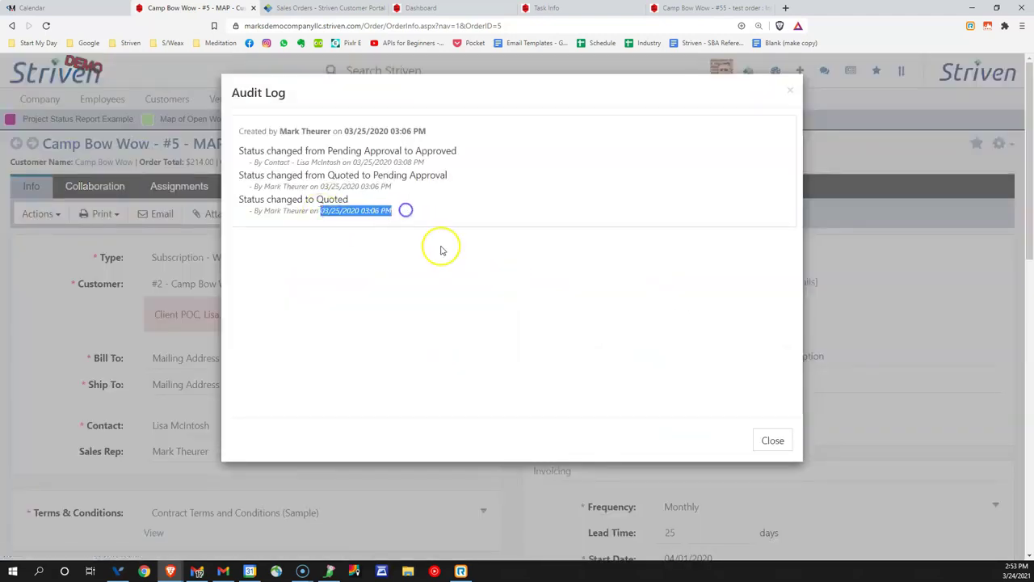
click(769, 439)
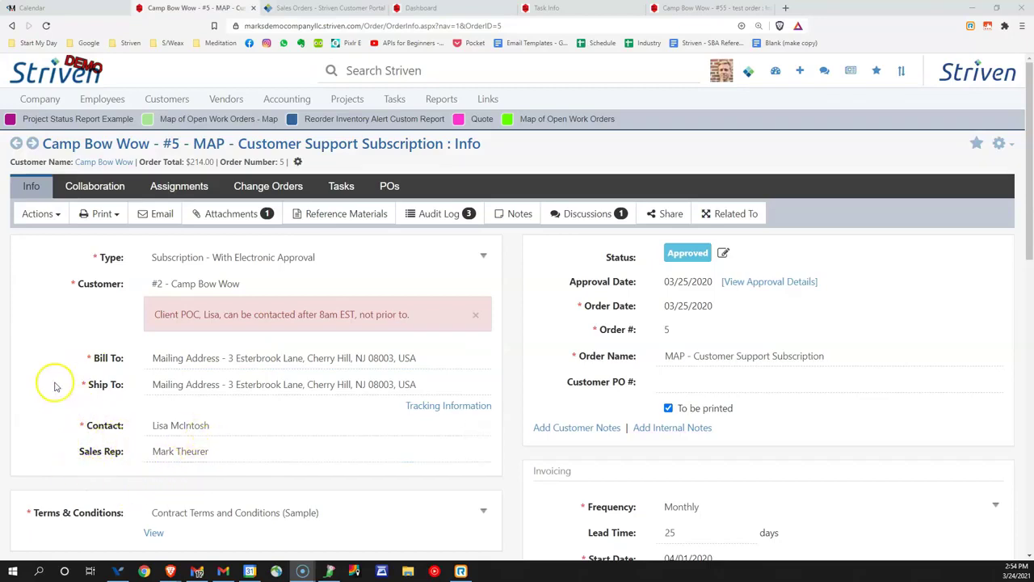
scroll(54, 386, down, 4)
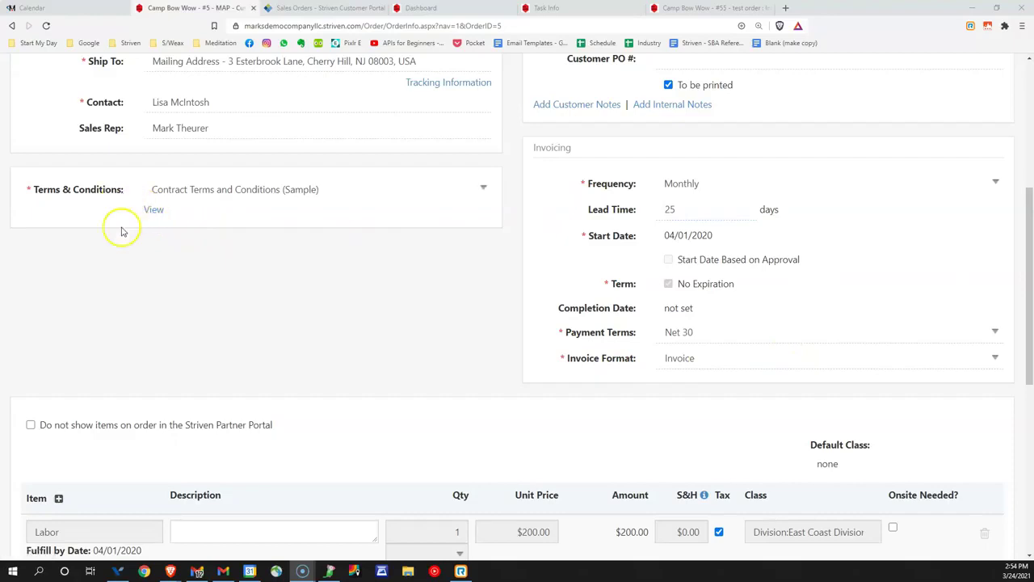
scroll(136, 323, down, 5)
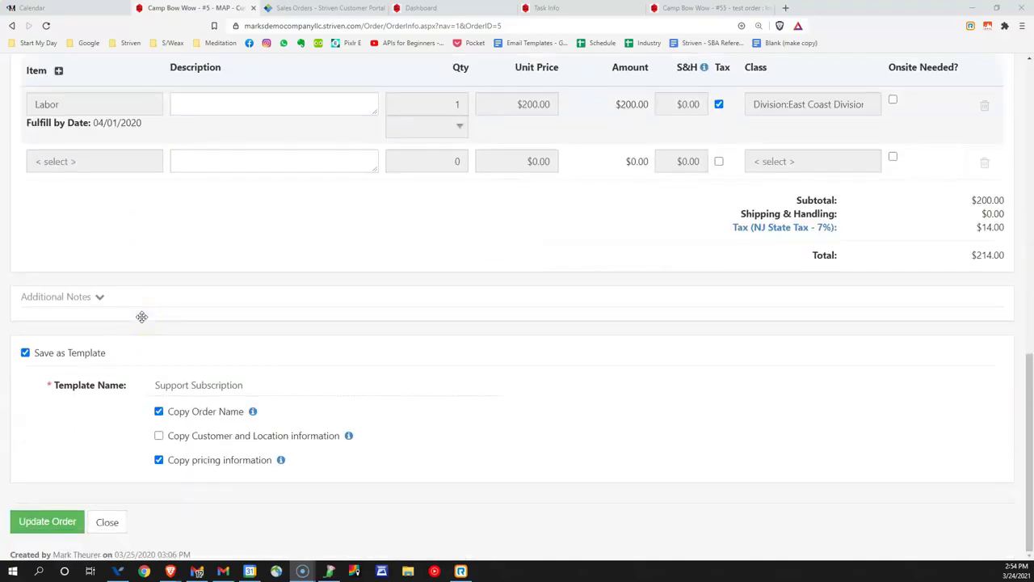
click(303, 8)
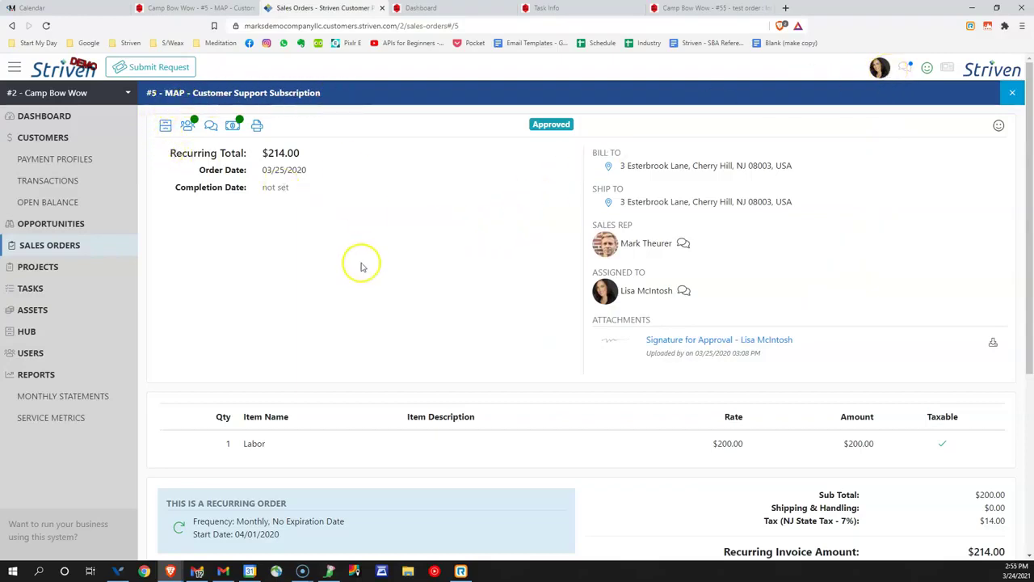
click(208, 8)
scroll(185, 270, up, 15)
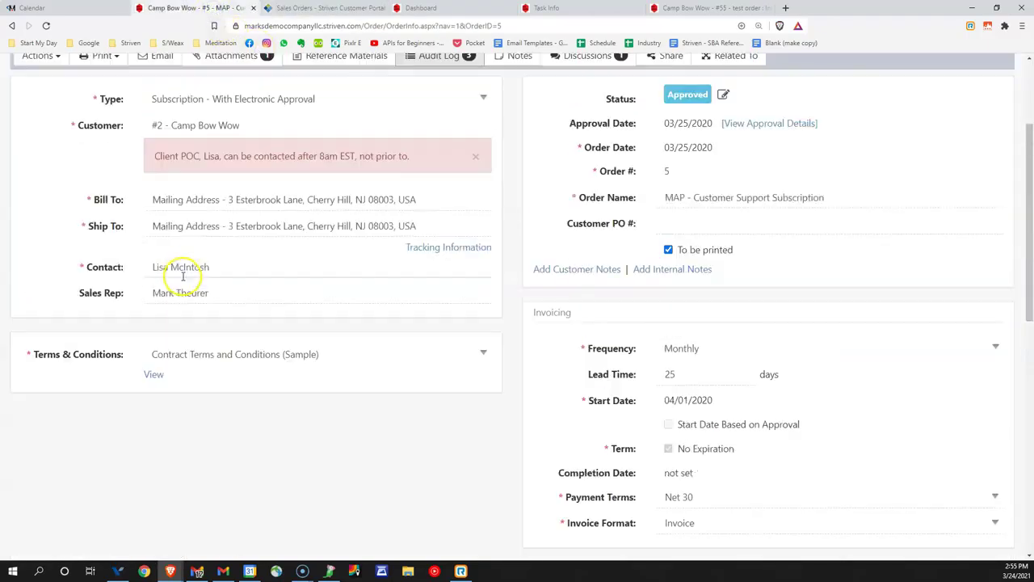
click(283, 8)
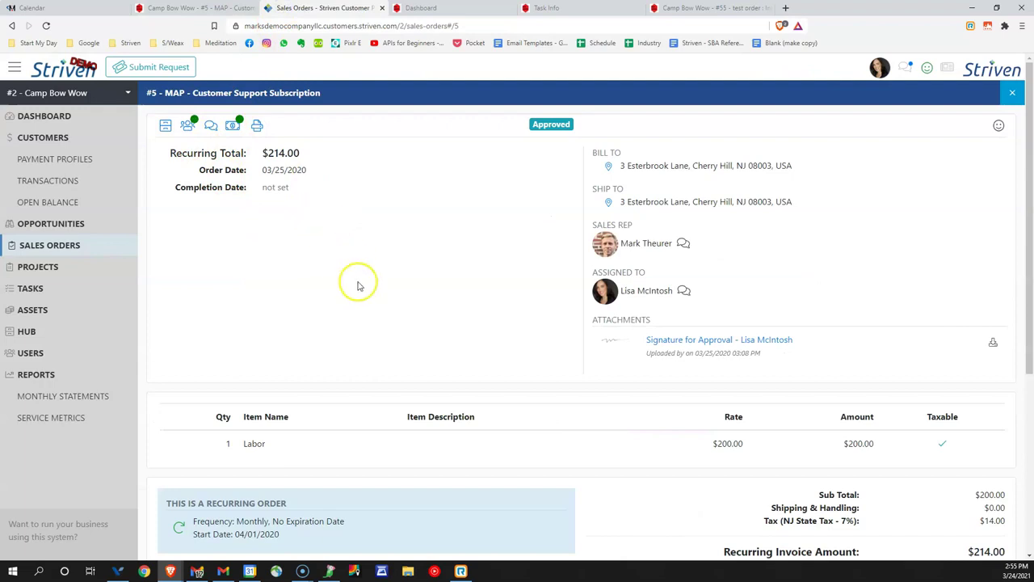
scroll(357, 283, down, 3)
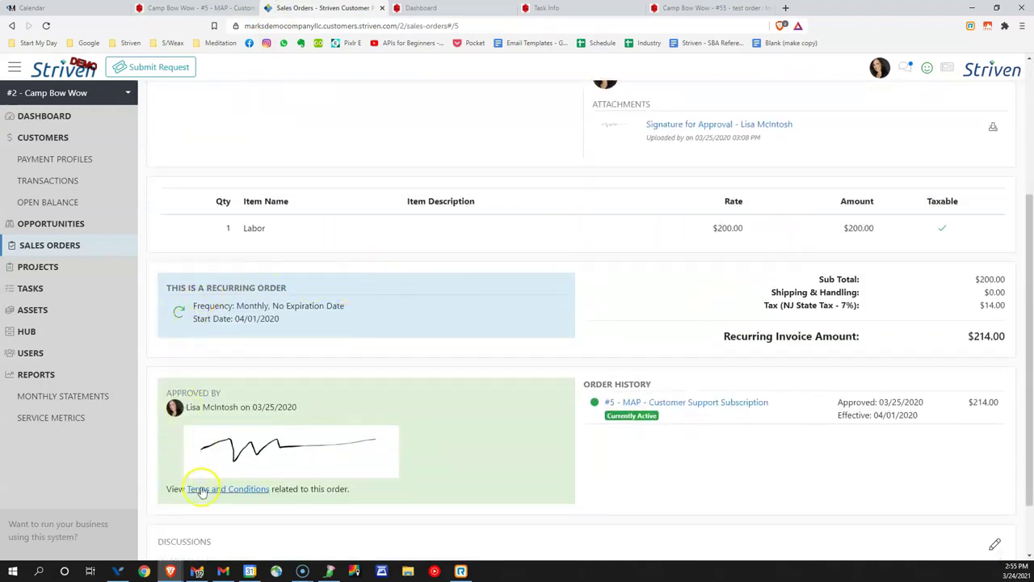
click(251, 493)
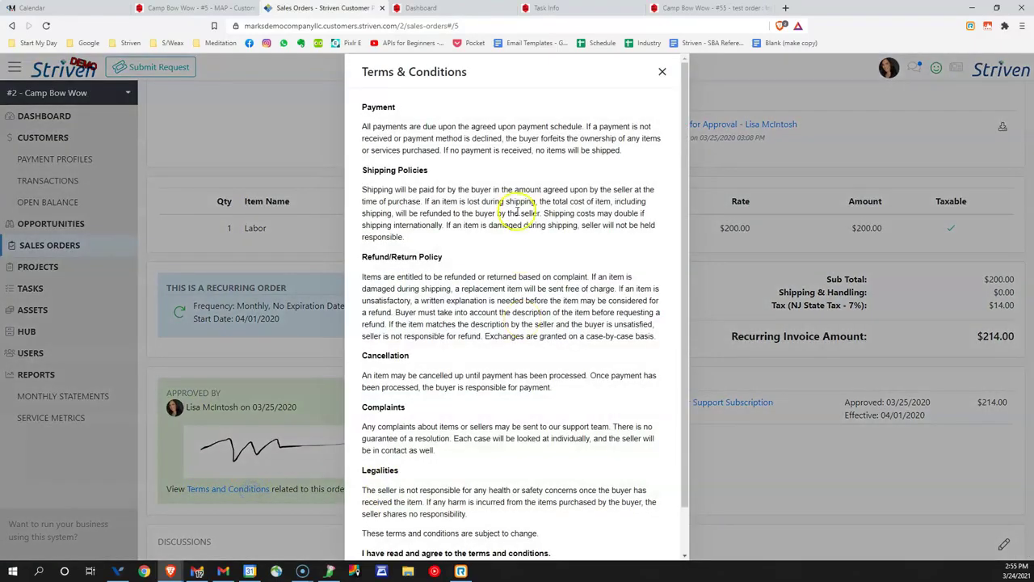
scroll(519, 203, down, 2)
scroll(538, 202, up, 1)
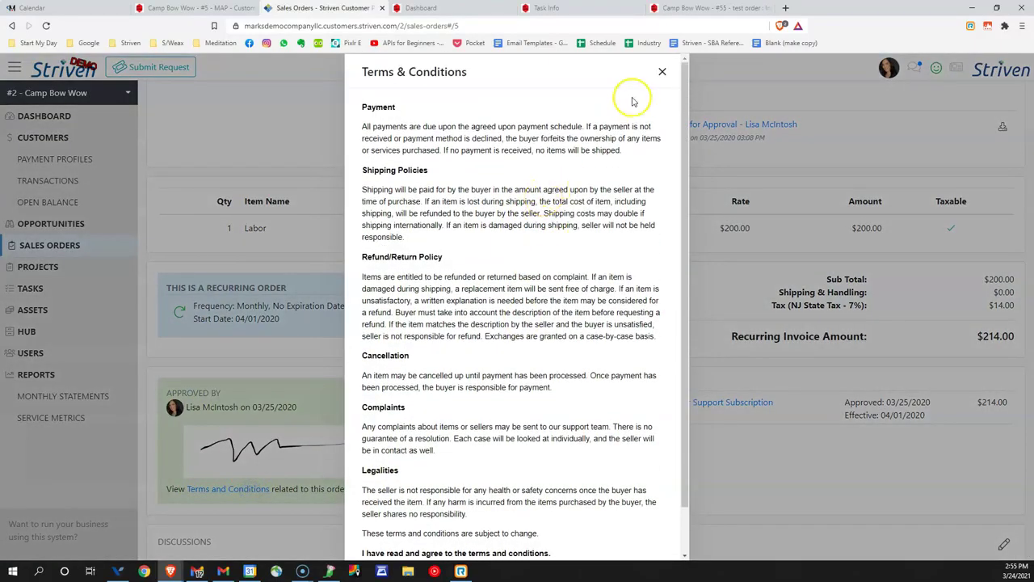
click(661, 71)
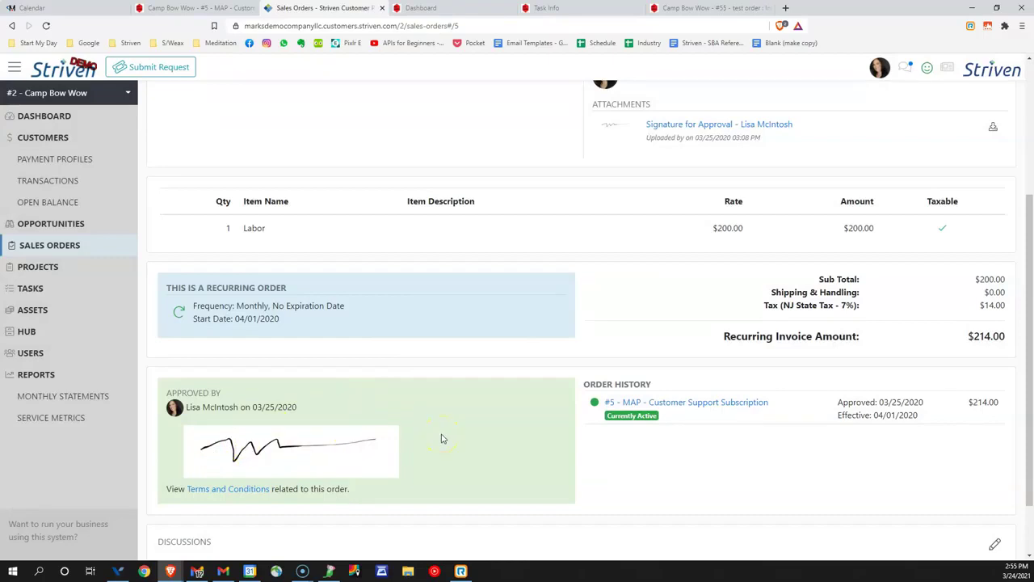
scroll(441, 438, up, 3)
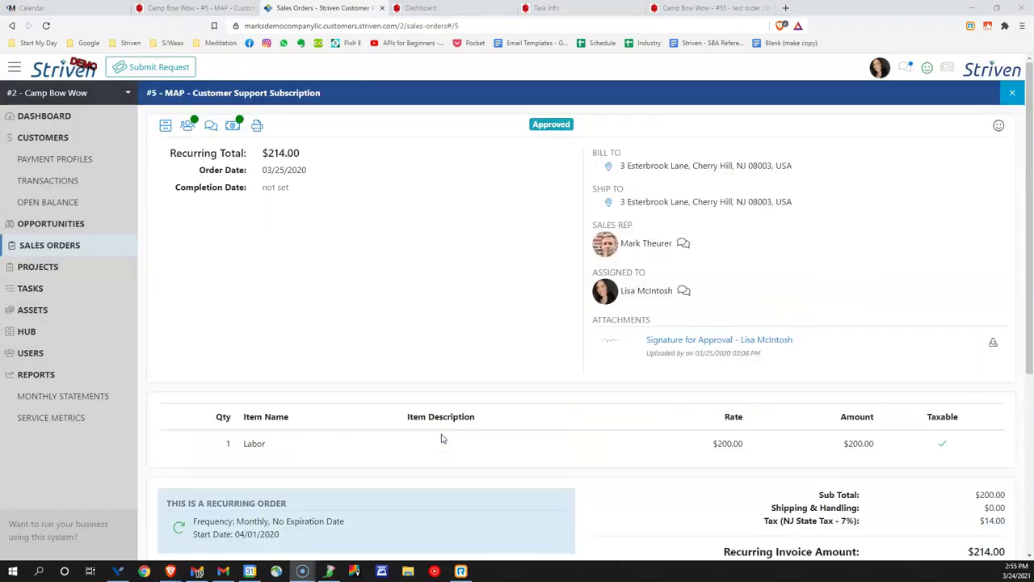
Send the Sales Rep a New Discussion reading 'Great work, thanks!' on order #5
click(682, 246)
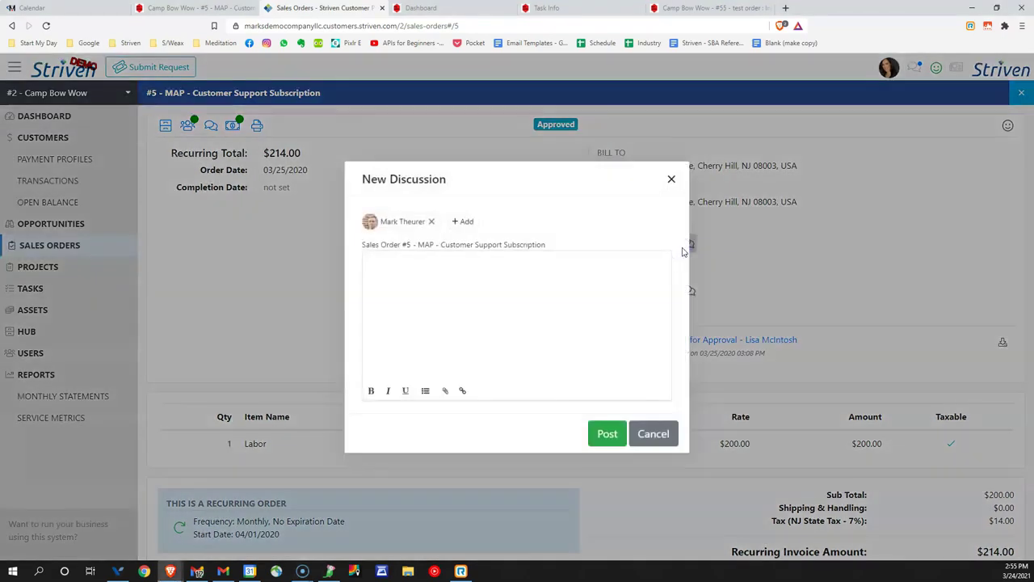
click(522, 316)
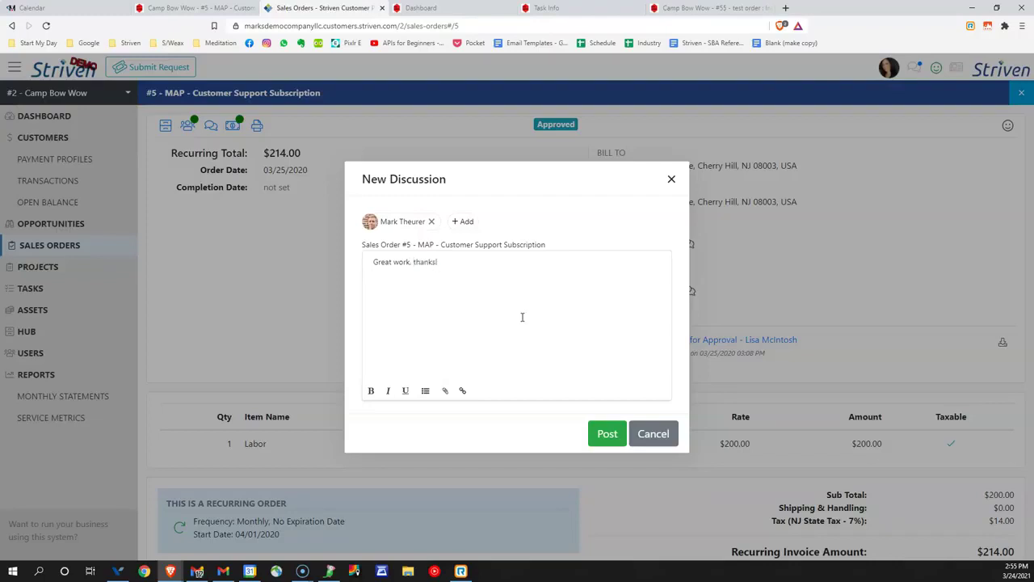
click(593, 434)
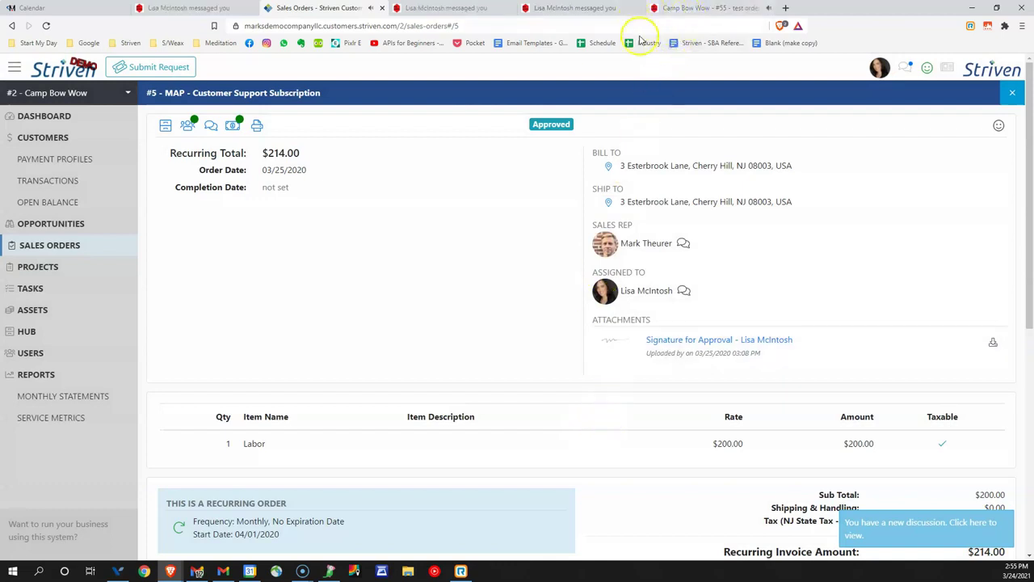
In internal Striven, close DevTools and read the 'Great work, thanks!' thread, then return to the portal
click(671, 10)
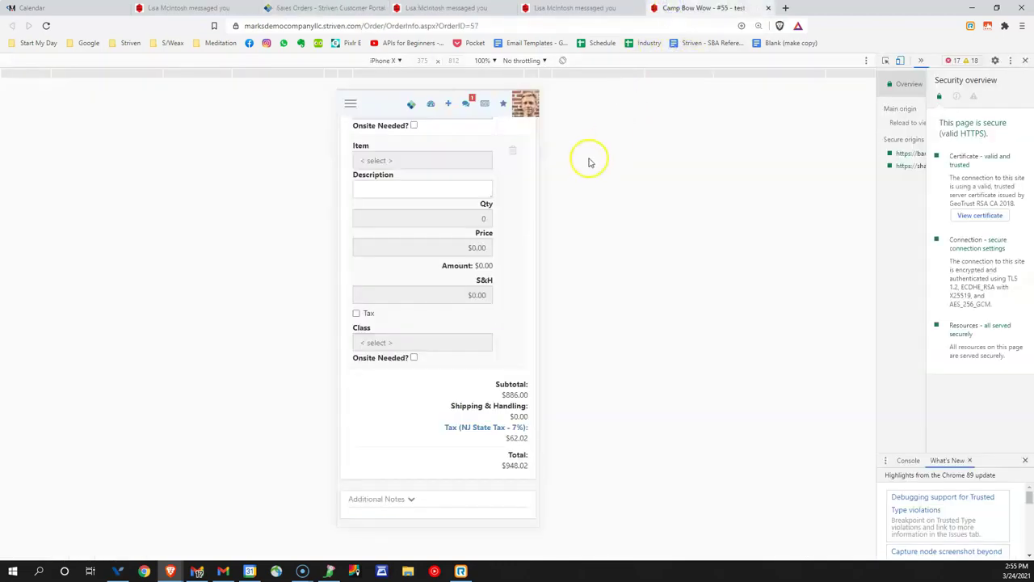
key(F12)
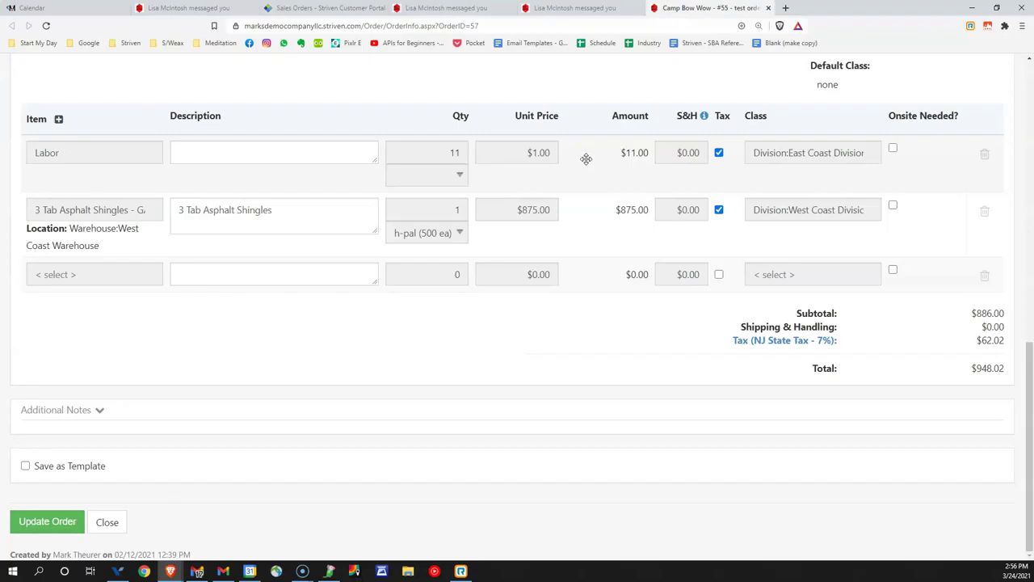
scroll(577, 202, up, 15)
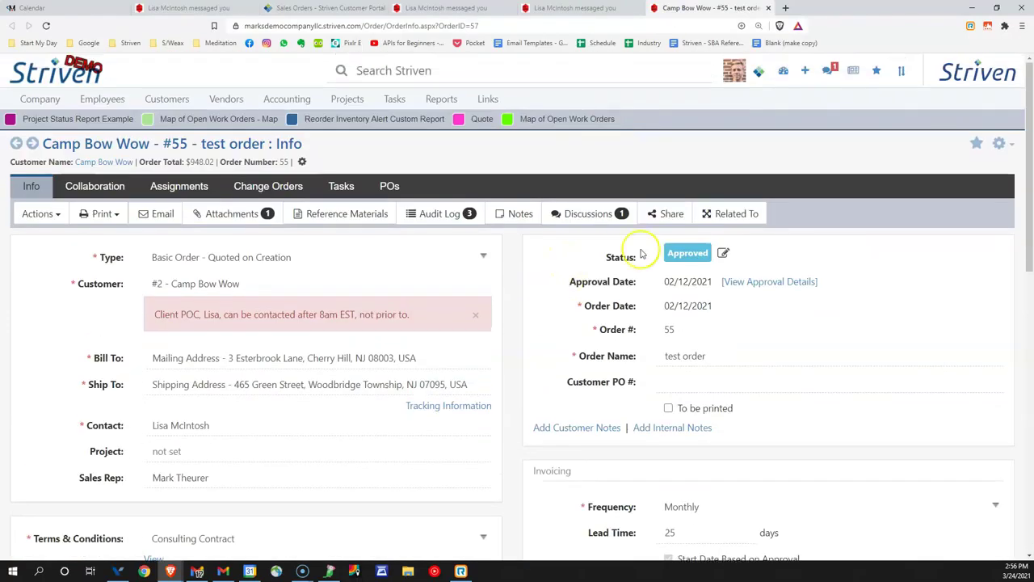
click(824, 80)
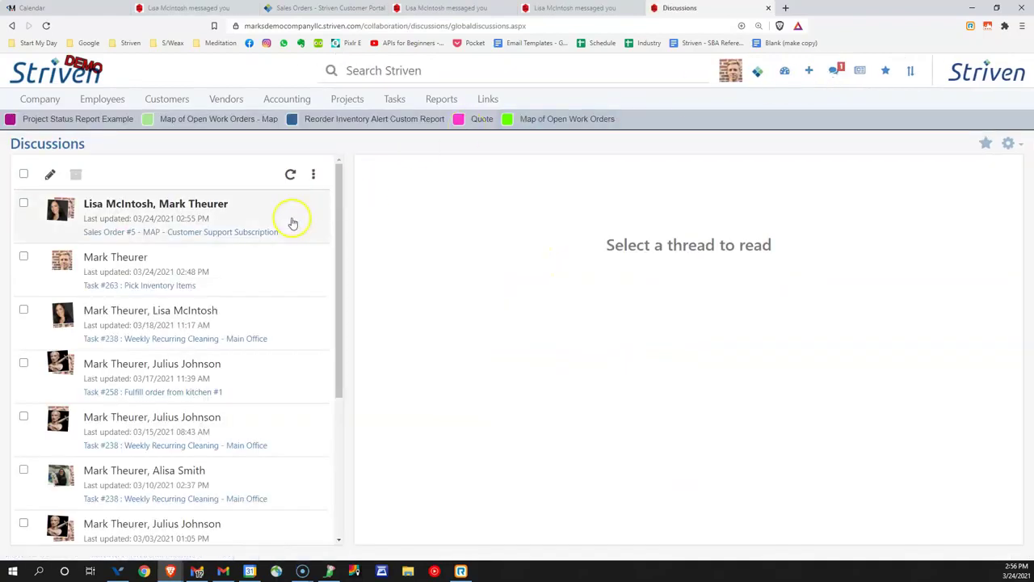
click(253, 209)
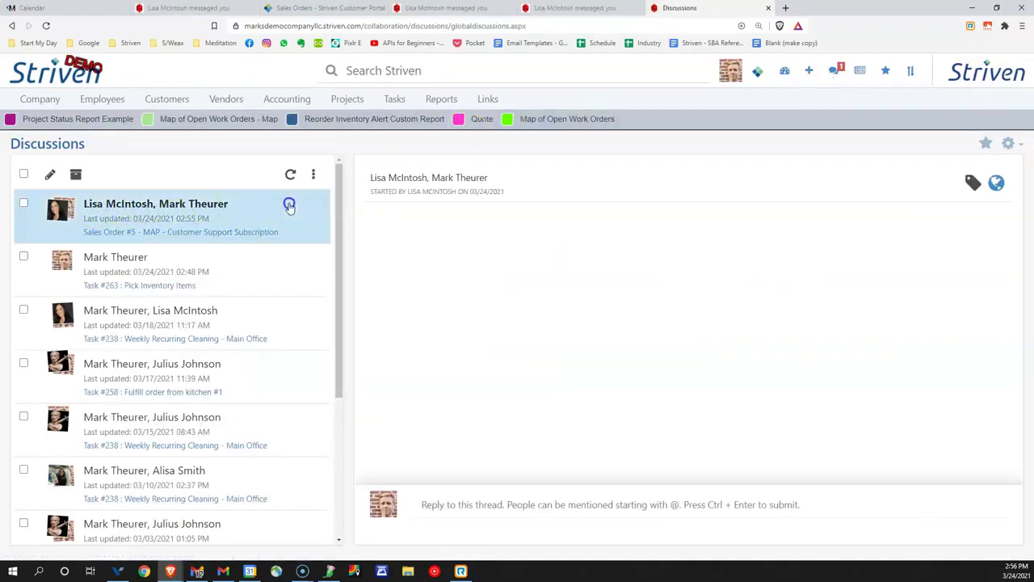
drag(411, 273, 503, 276)
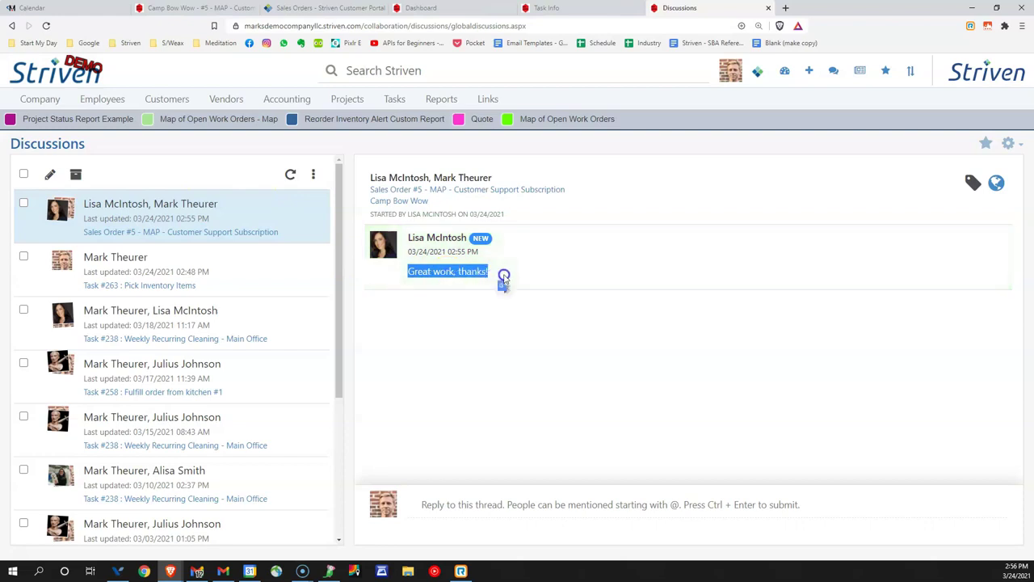
key(ctrl+3)
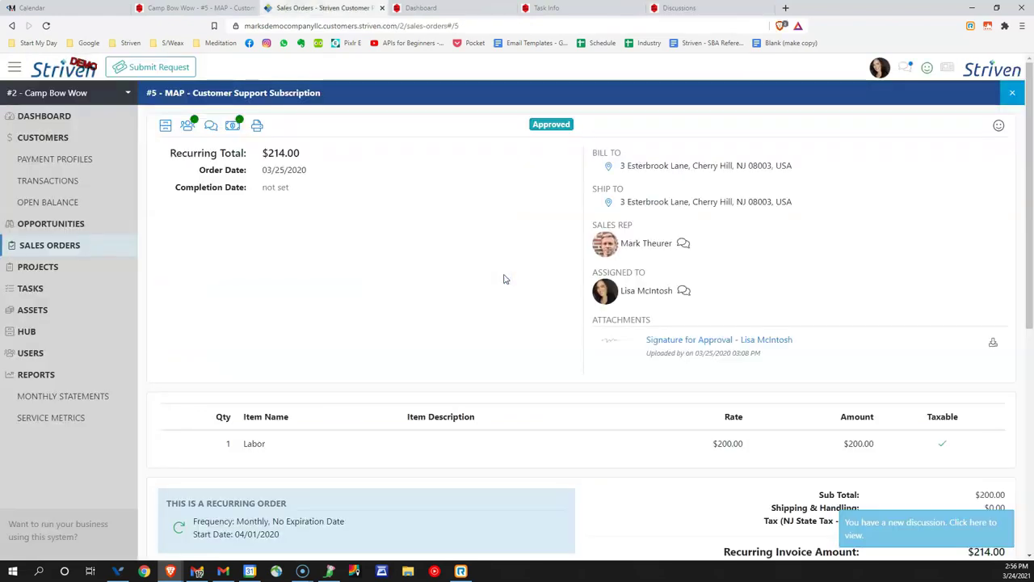
Rate order #5 as satisfied with the comment 'Thanks!', then go to the task Dashboard
click(999, 129)
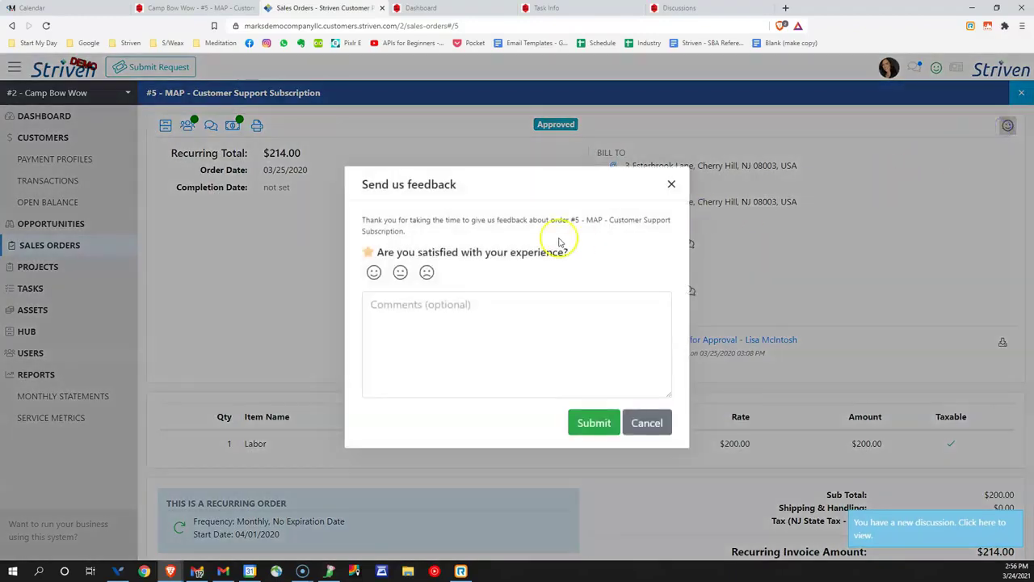
click(373, 272)
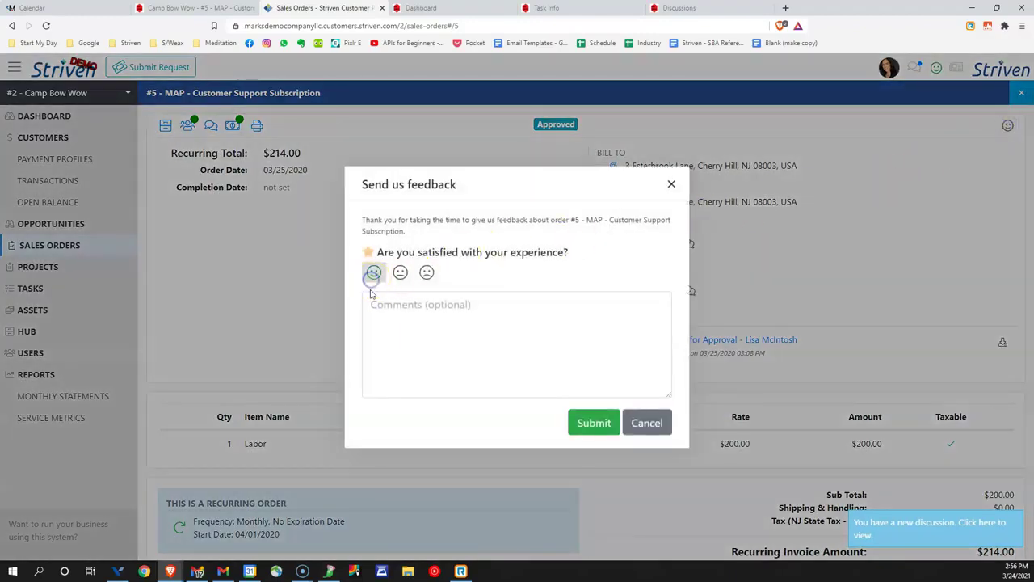
click(388, 330)
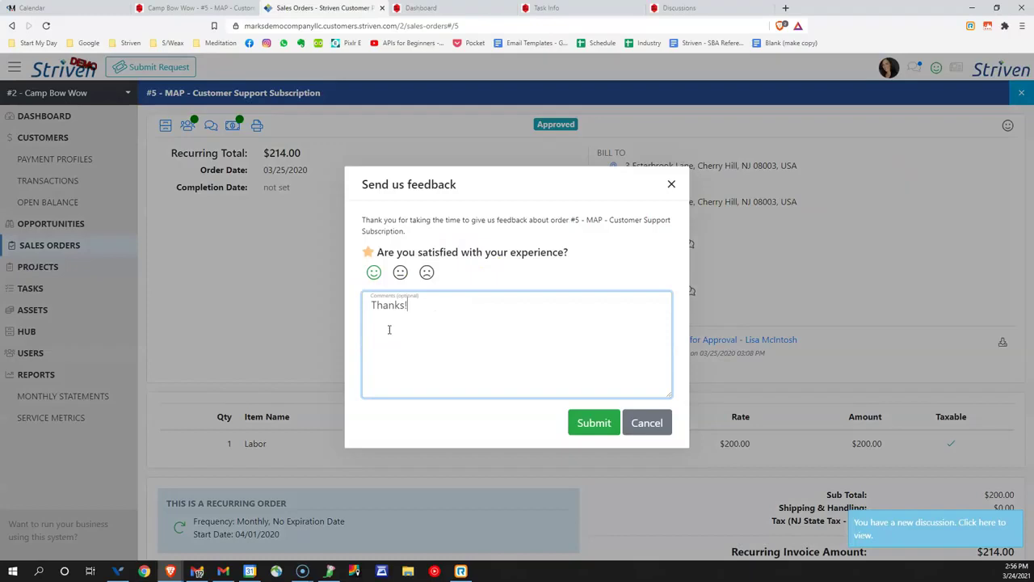
click(584, 421)
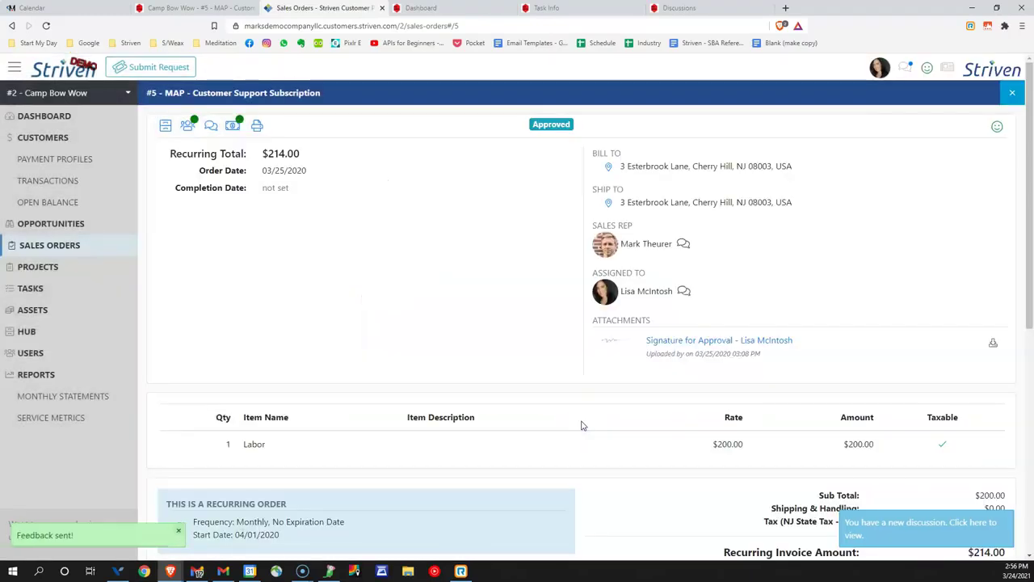
key(ctrl+9)
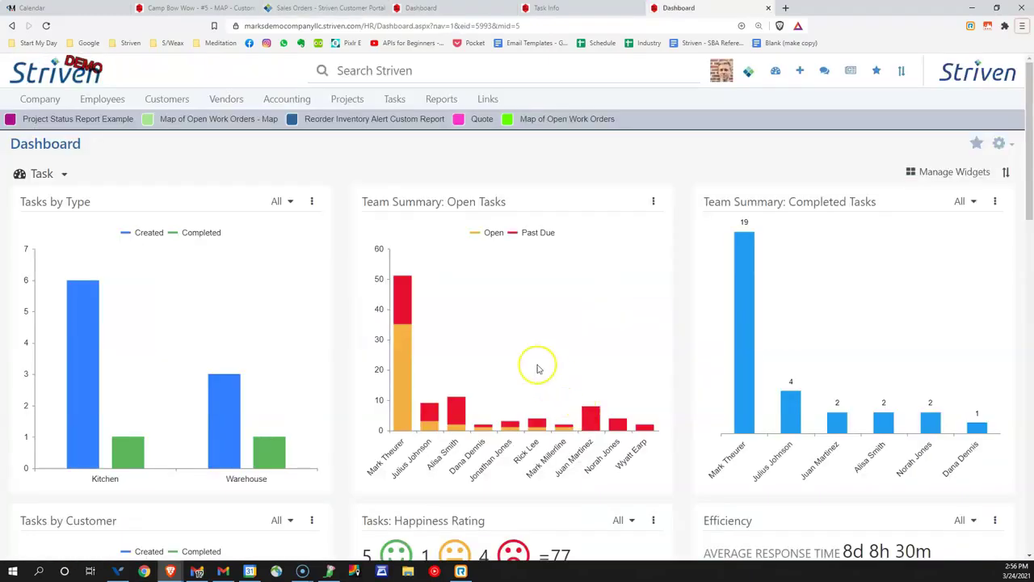
scroll(340, 253, down, 3)
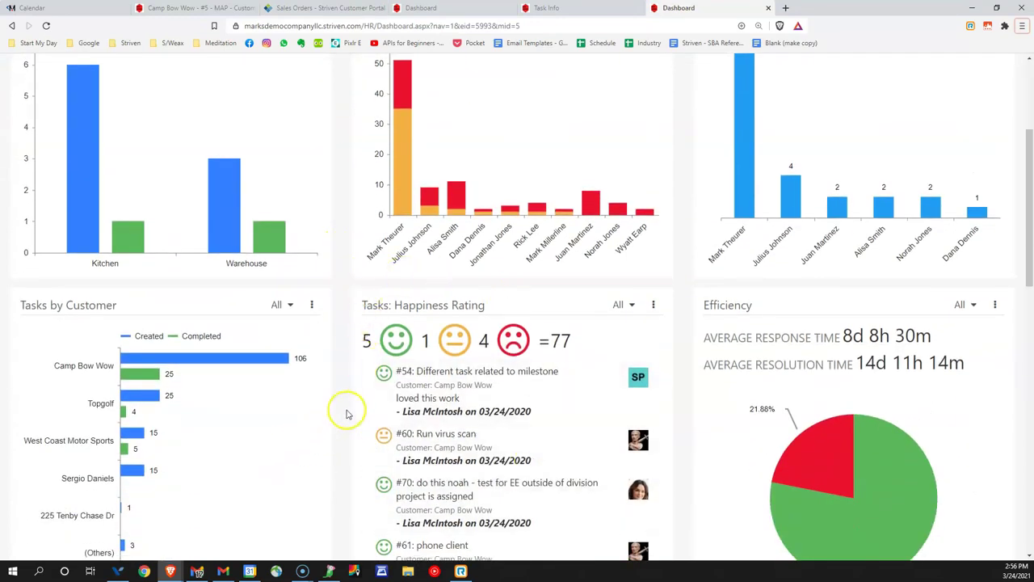
scroll(347, 412, down, 4)
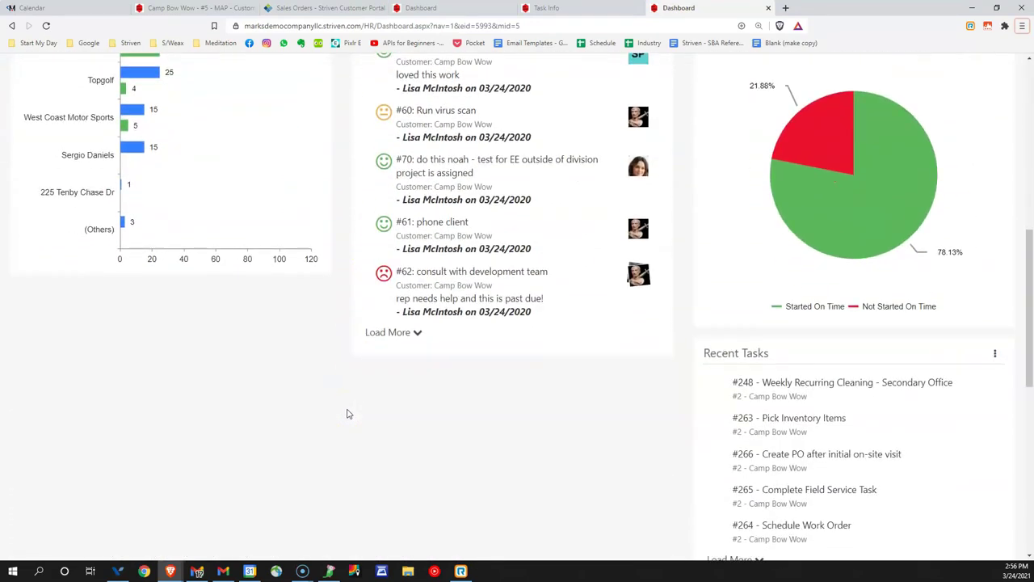